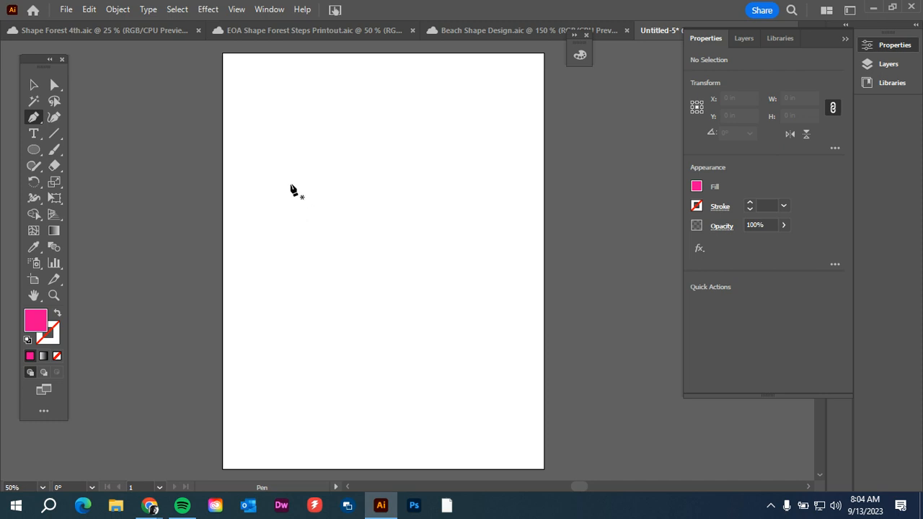
# - Draw an open four-point path about 2.2 by 1.6 in with the Pen tool and swap its pink fill to the stroke
pyautogui.click(284, 163)
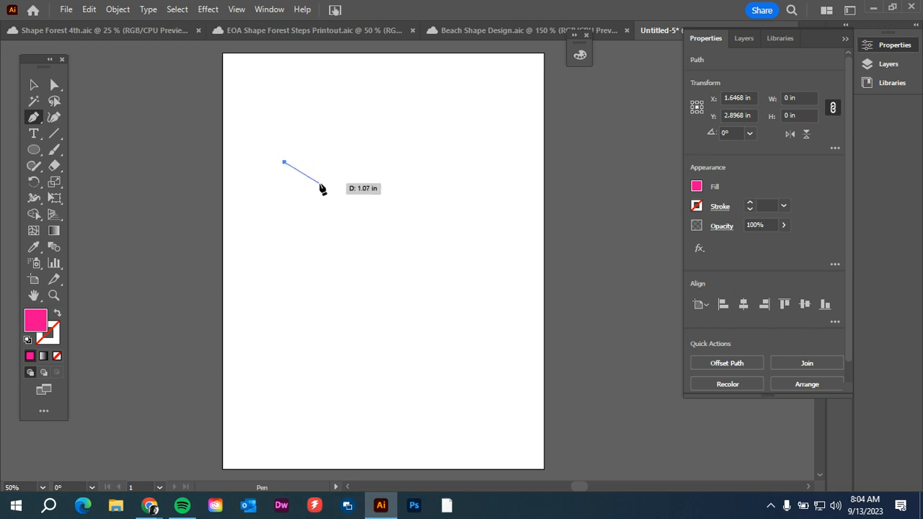
pyautogui.click(319, 182)
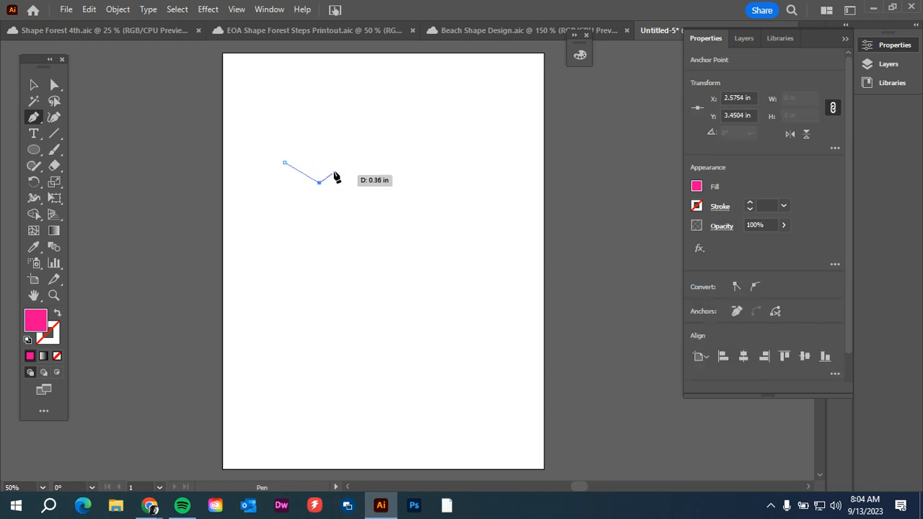
pyautogui.click(361, 140)
pyautogui.click(310, 126)
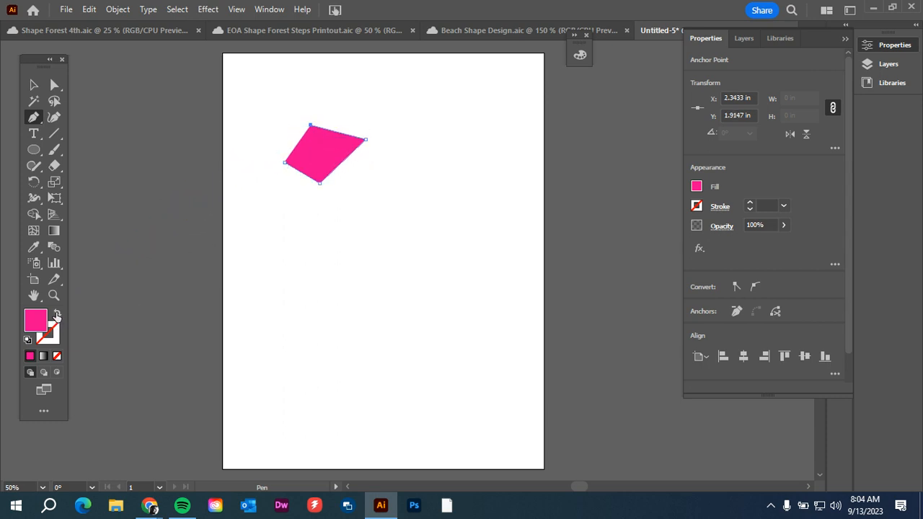
pyautogui.click(57, 315)
# - Move the open four-point path toward the upper-right part of the artboard
pyautogui.click(32, 85)
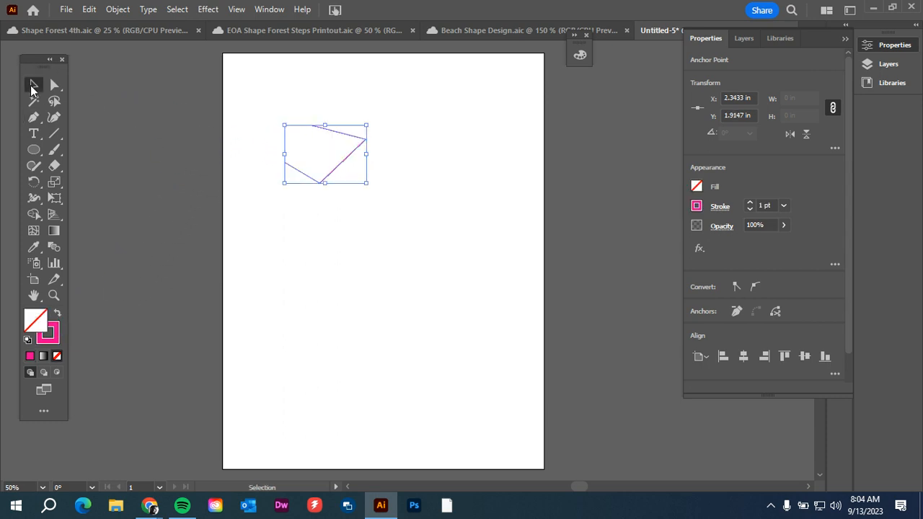
pyautogui.click(321, 240)
pyautogui.moveTo(346, 162); pyautogui.dragTo(454, 133)
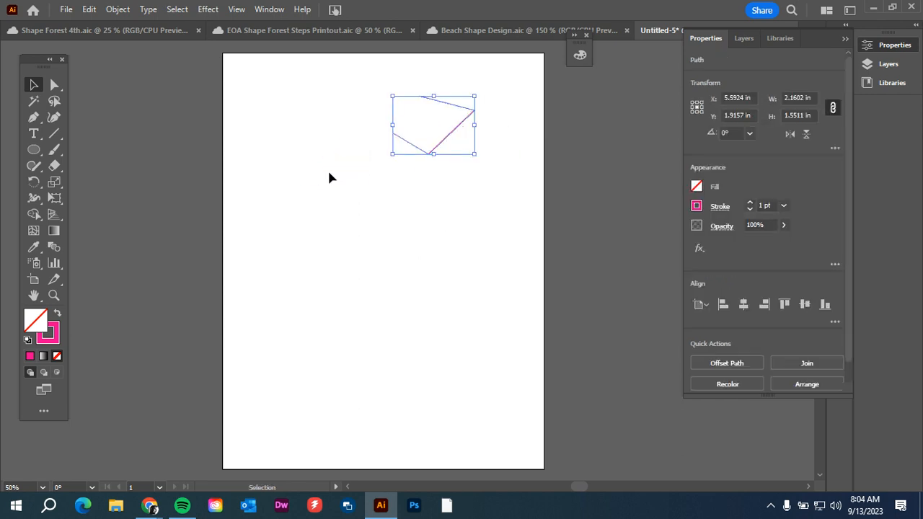
# - Draw a closed pink-outlined triangle about 1.3 by 1.5 in with the Pen tool, ending on its starting anchor
pyautogui.click(32, 119)
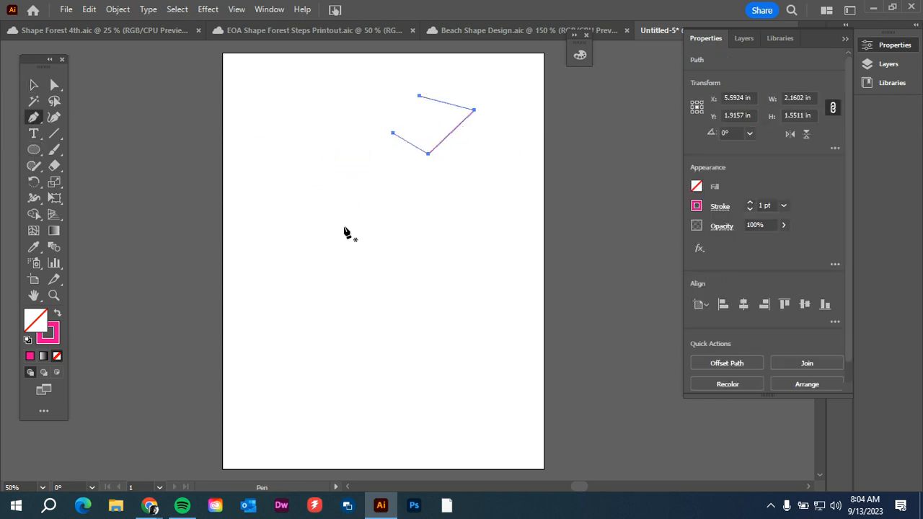
pyautogui.click(302, 214)
pyautogui.click(298, 269)
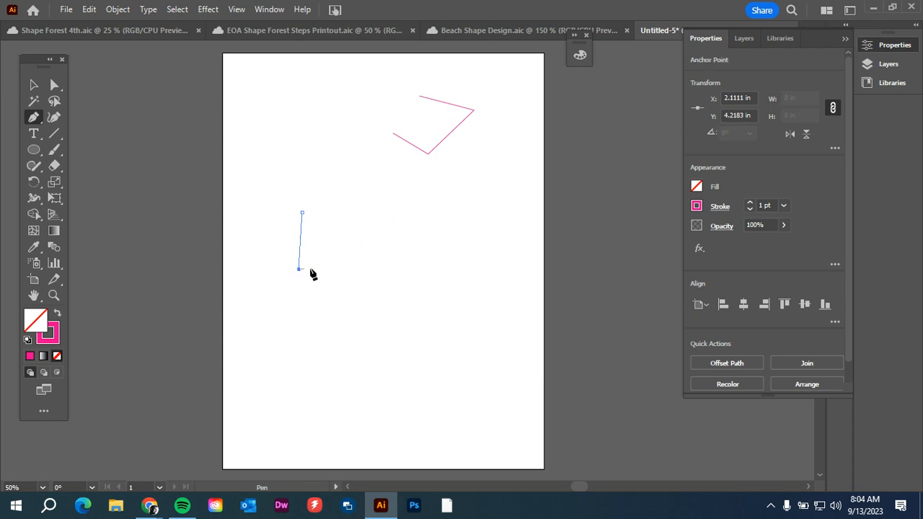
pyautogui.click(348, 256)
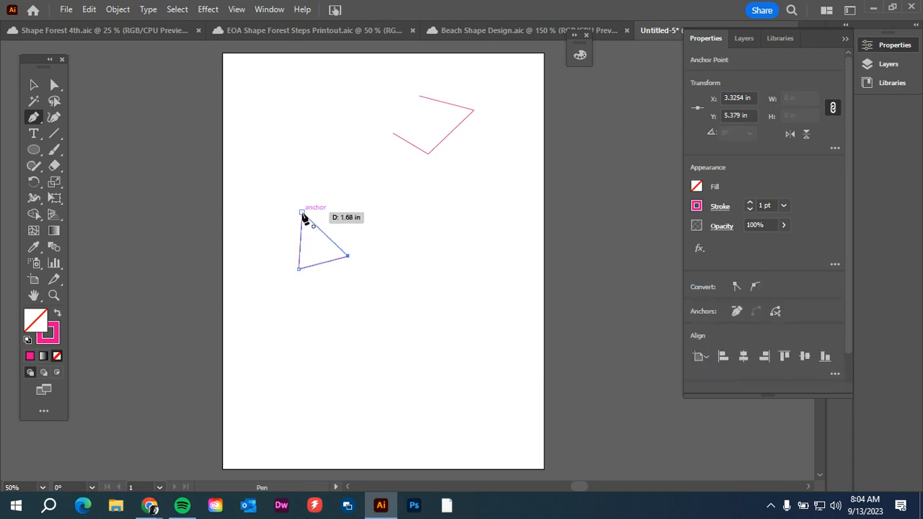
pyautogui.click(302, 214)
# - Move the triangle to the artboard's upper-left area and line up the open four-point path beside it
pyautogui.click(34, 84)
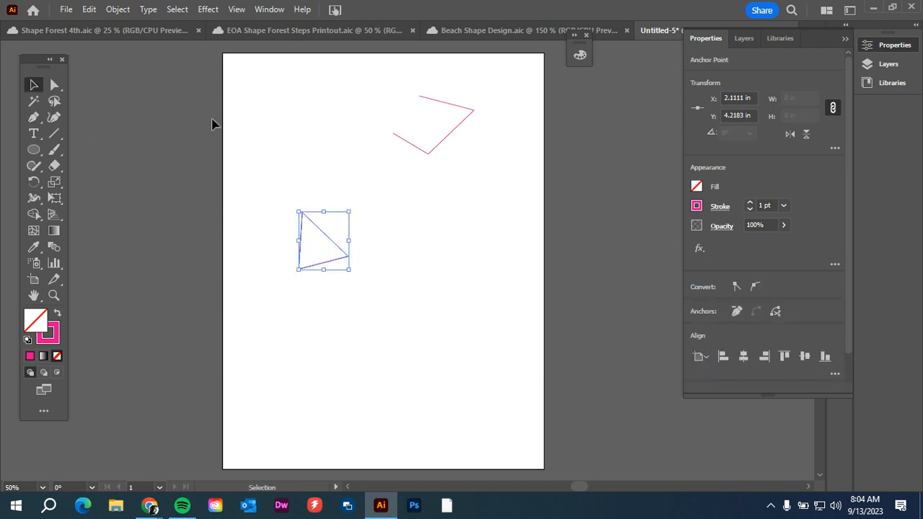
pyautogui.click(321, 228)
pyautogui.moveTo(320, 230); pyautogui.dragTo(314, 135)
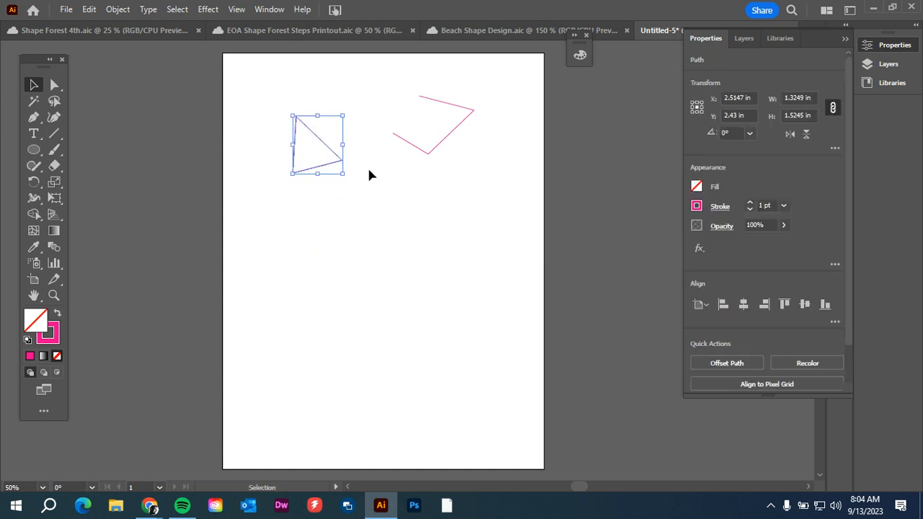
pyautogui.click(367, 166)
pyautogui.moveTo(409, 153); pyautogui.dragTo(399, 172)
pyautogui.click(383, 234)
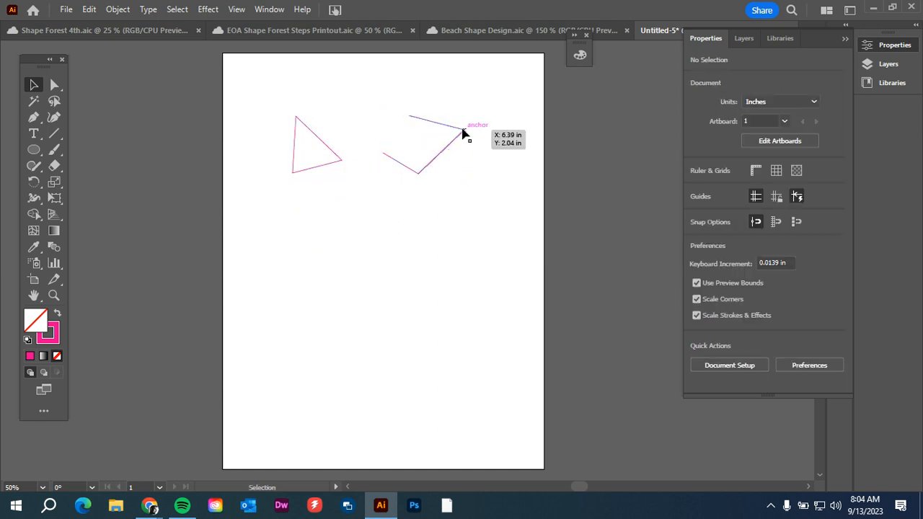
pyautogui.moveTo(405, 118); pyautogui.dragTo(410, 119)
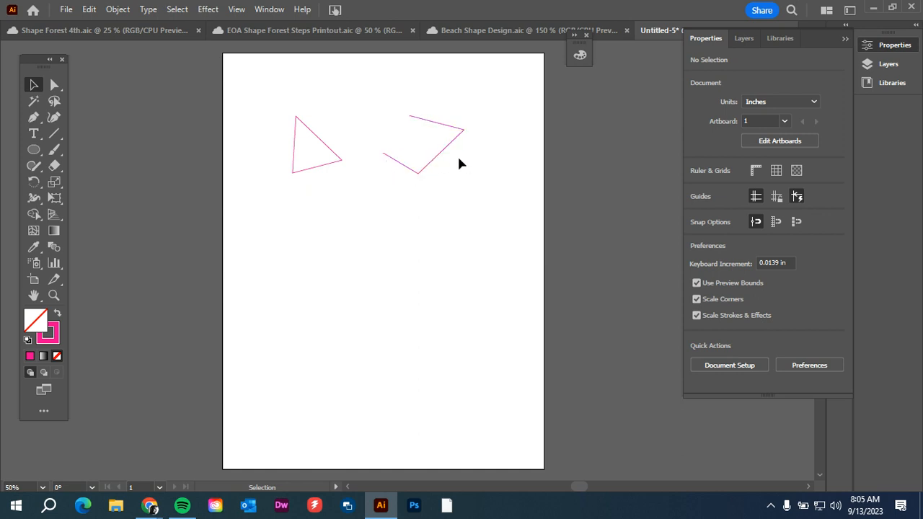
# - Swap the open four-point path's pink stroke to a solid fill without a stroke
pyautogui.click(392, 162)
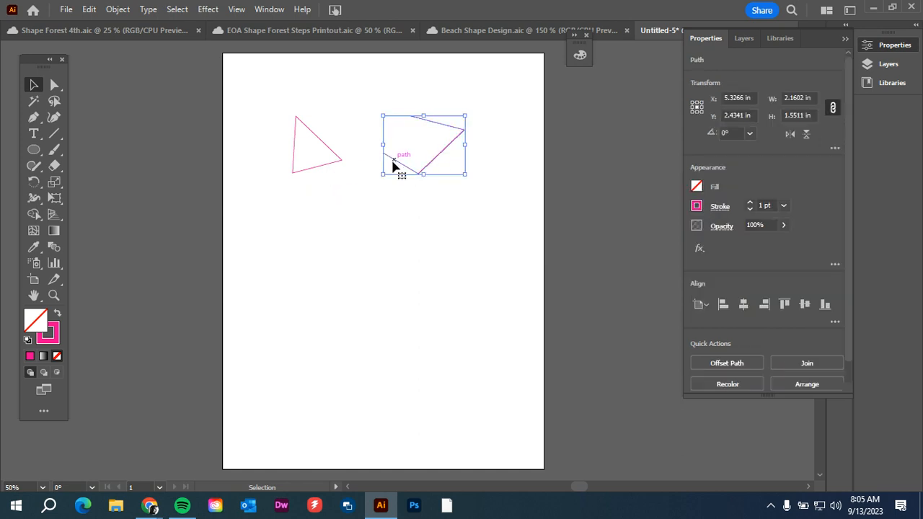
pyautogui.click(55, 309)
pyautogui.click(452, 246)
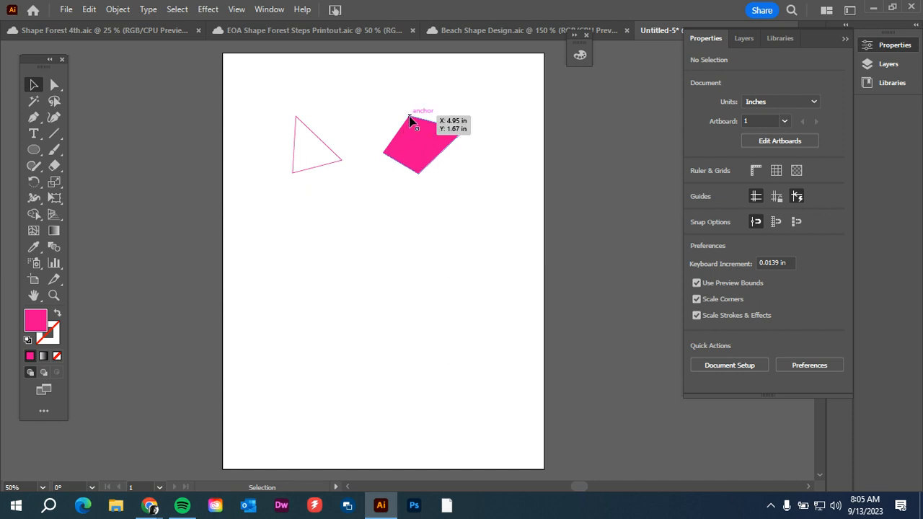
# - Draw an open four-point zigzag about 2.1 by 1.7 in below the other shapes with the Pen tool and deselect it
pyautogui.click(33, 117)
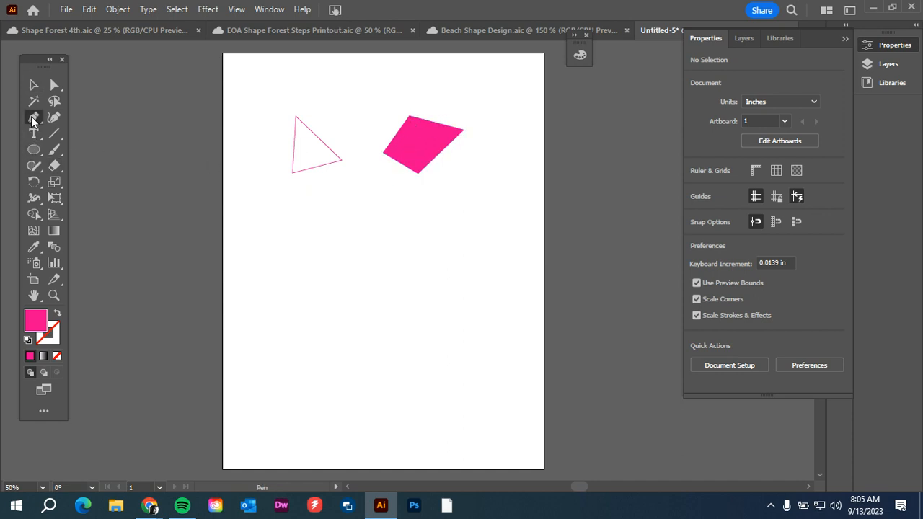
pyautogui.click(308, 287)
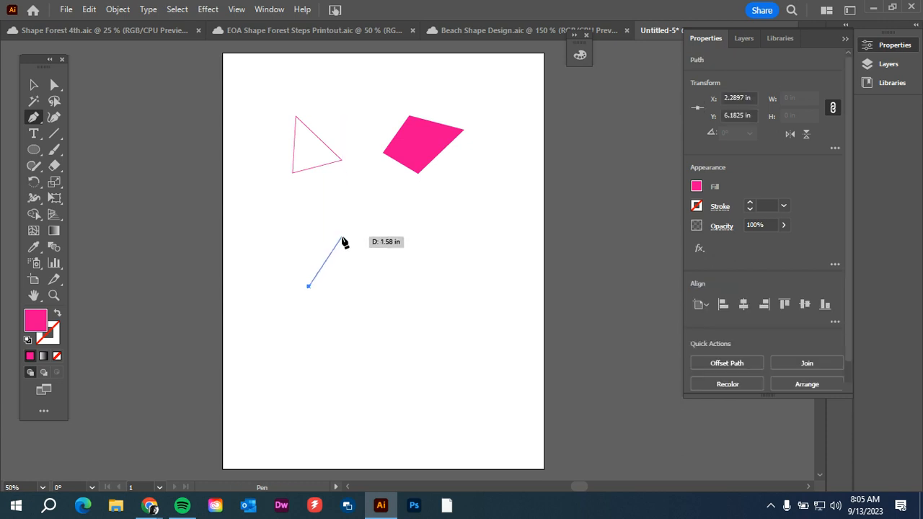
pyautogui.click(342, 236)
pyautogui.click(358, 274)
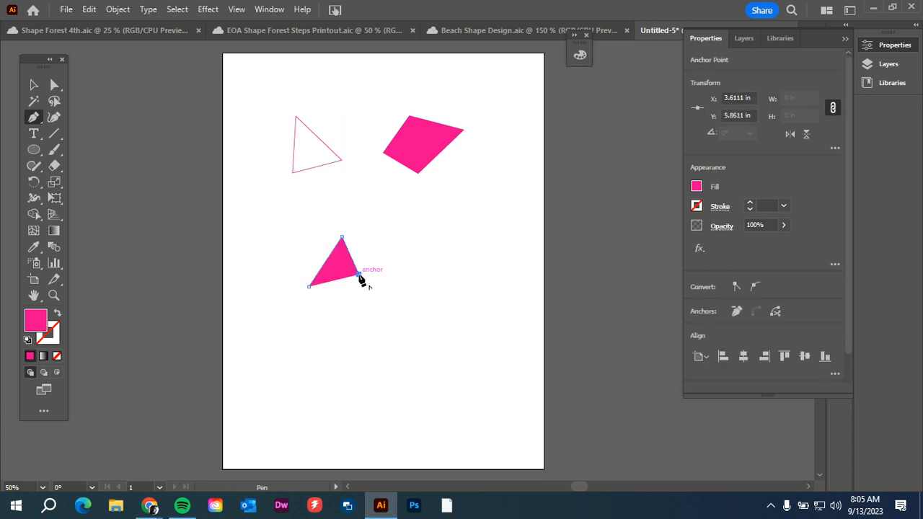
pyautogui.click(386, 222)
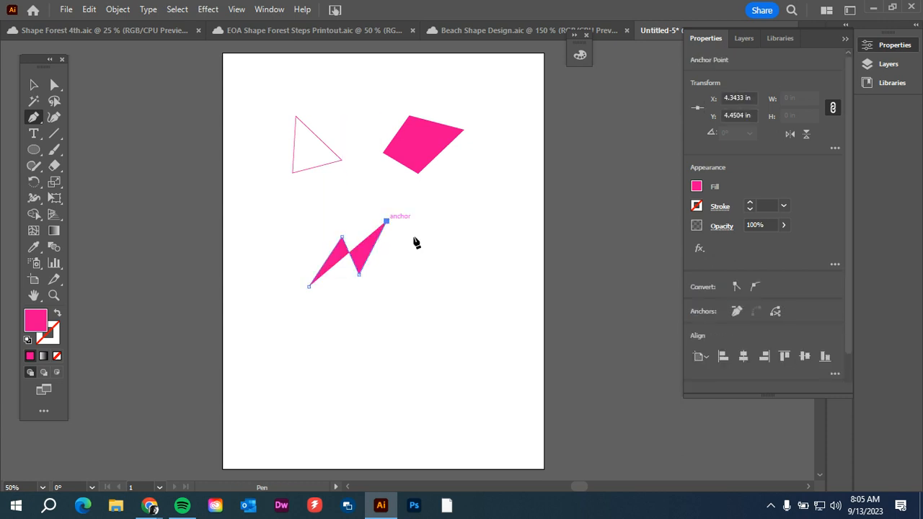
pyautogui.press('v')
pyautogui.click(291, 223)
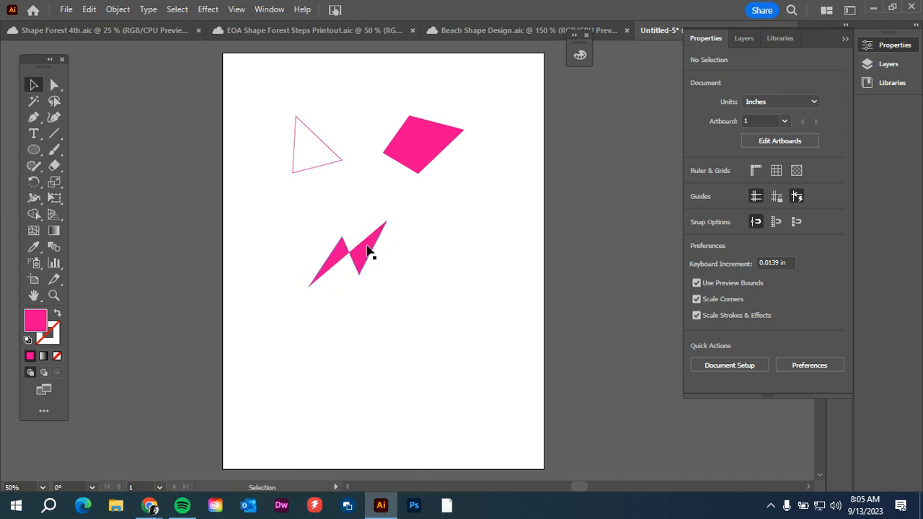
# - Swap the zigzag's pink fill to the stroke to show its open outline, and swap it back to a fill
pyautogui.click(57, 315)
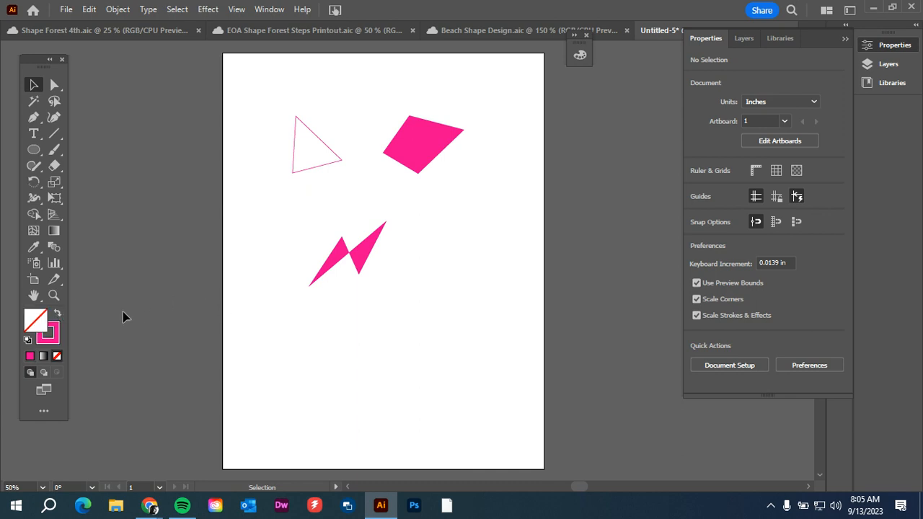
pyautogui.click(357, 254)
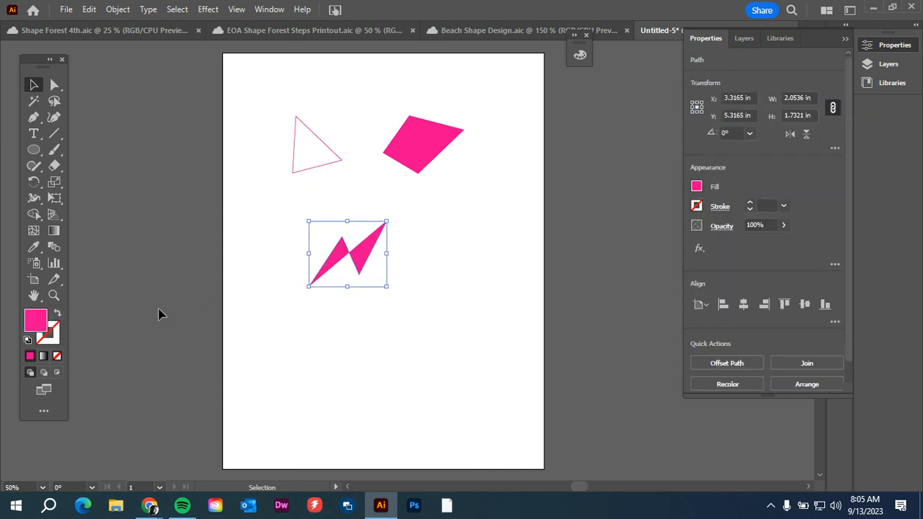
pyautogui.click(57, 315)
pyautogui.click(425, 369)
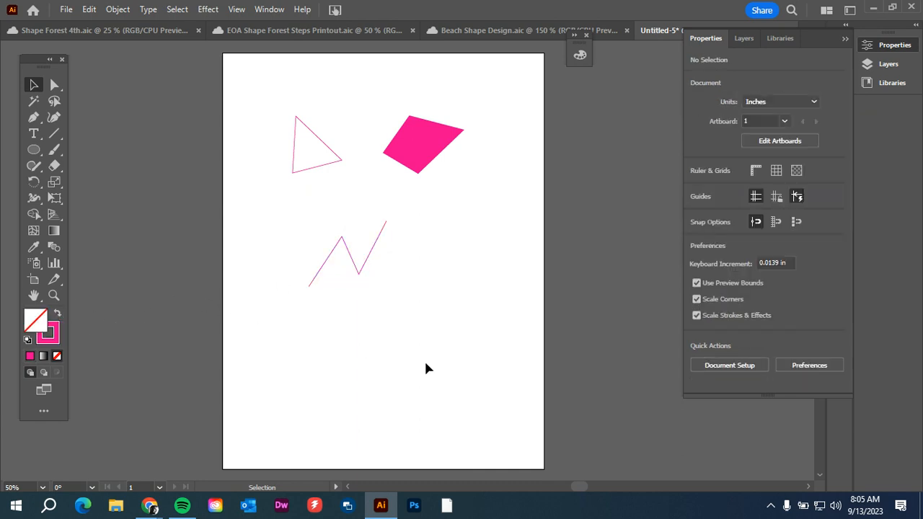
pyautogui.click(370, 254)
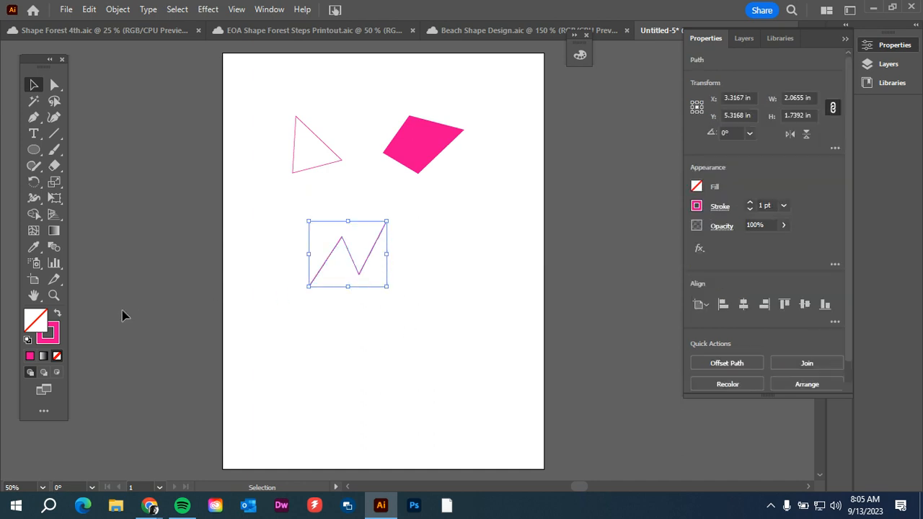
pyautogui.click(56, 314)
pyautogui.click(383, 328)
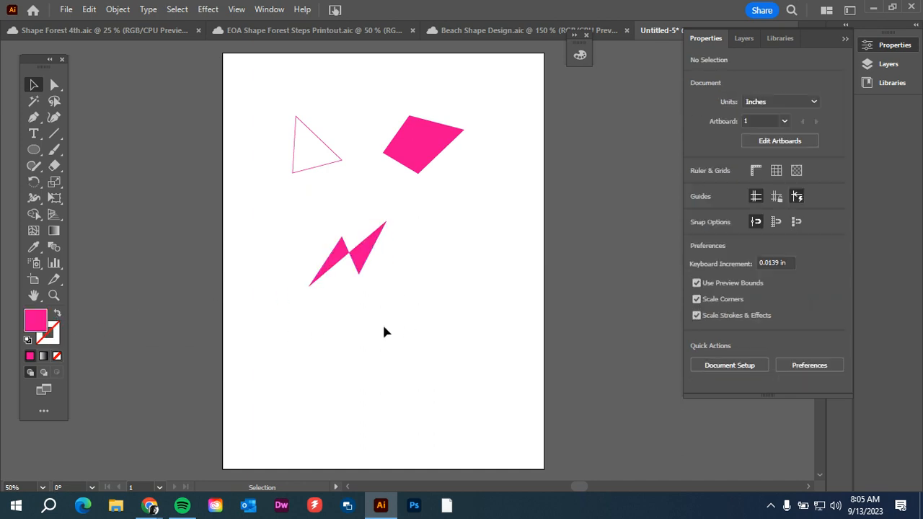
# - Move the zigzag shape up so it sits just below the triangle
pyautogui.moveTo(363, 259); pyautogui.dragTo(370, 218)
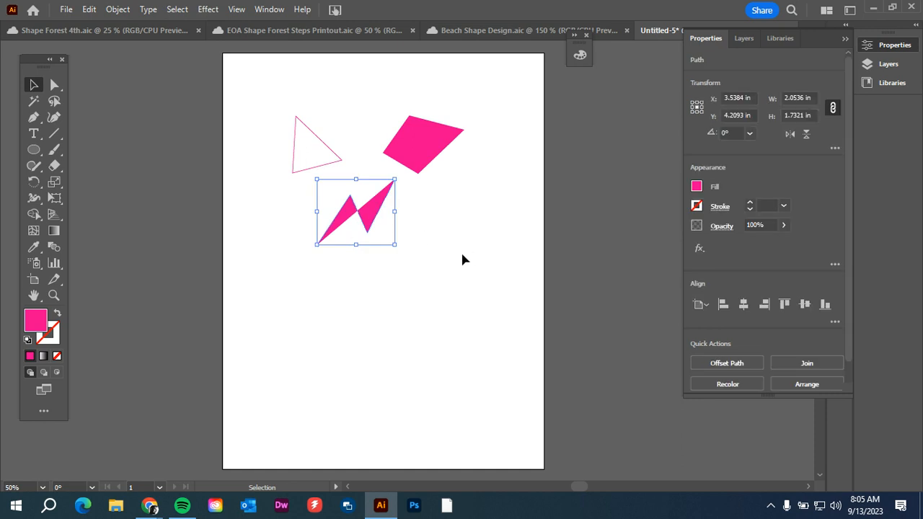
pyautogui.click(437, 256)
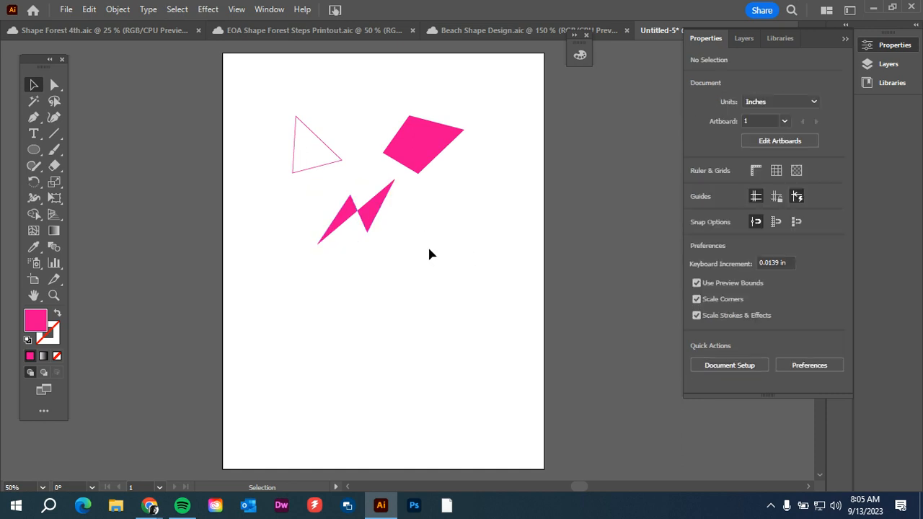
pyautogui.moveTo(381, 216); pyautogui.dragTo(348, 226)
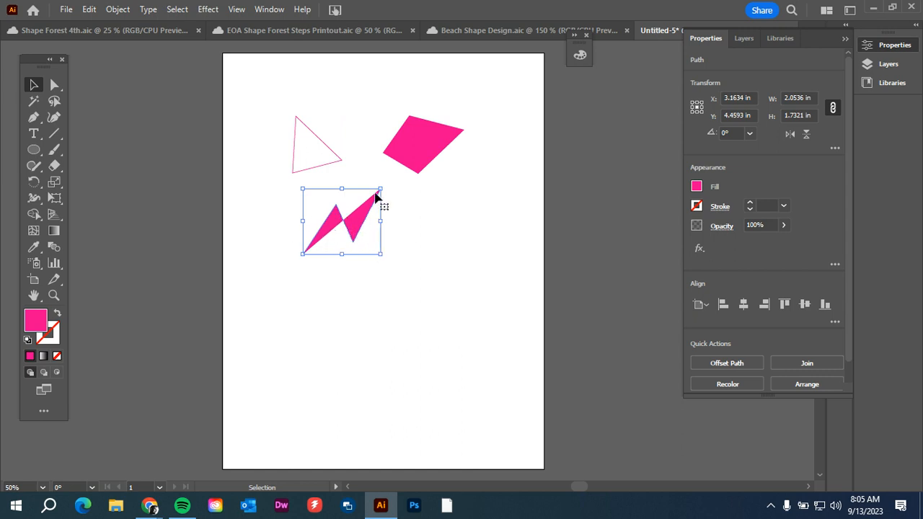
# - Swap the triangle's pink stroke to a solid fill without a stroke
pyautogui.click(316, 168)
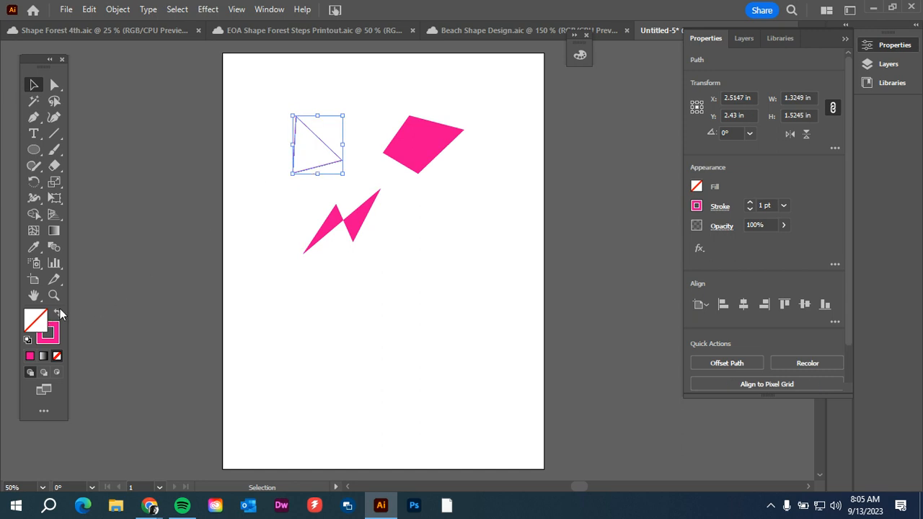
pyautogui.click(57, 311)
pyautogui.click(316, 179)
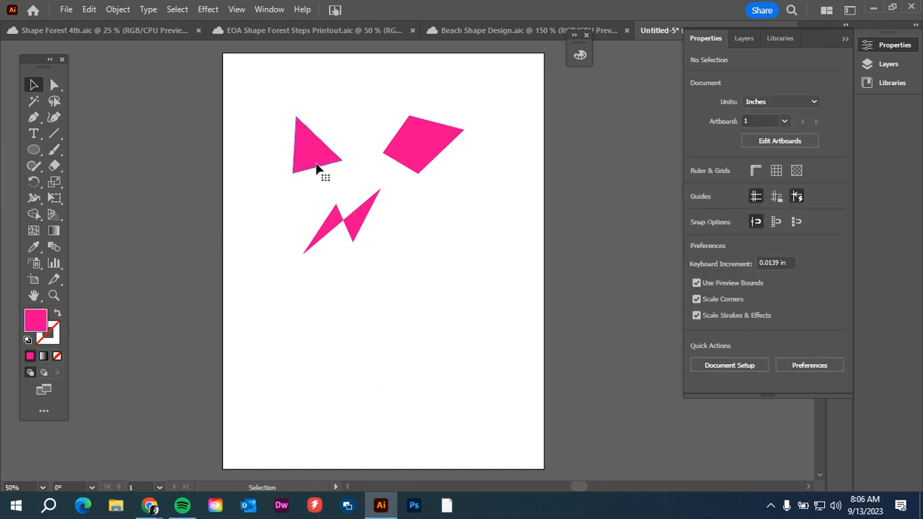
# - Compare the edges of the closed triangle and the open four-point shape up close
pyautogui.click(315, 167)
pyautogui.scroll(3, 328, 133)
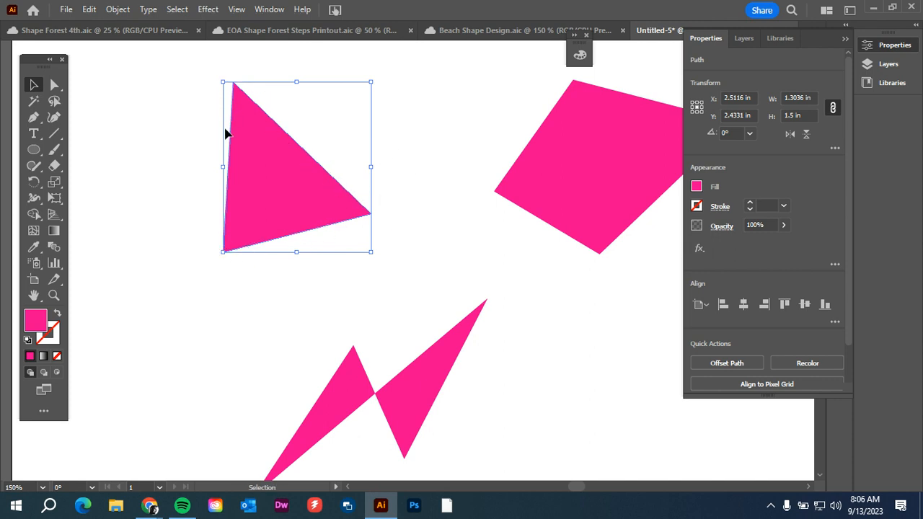
pyautogui.click(581, 180)
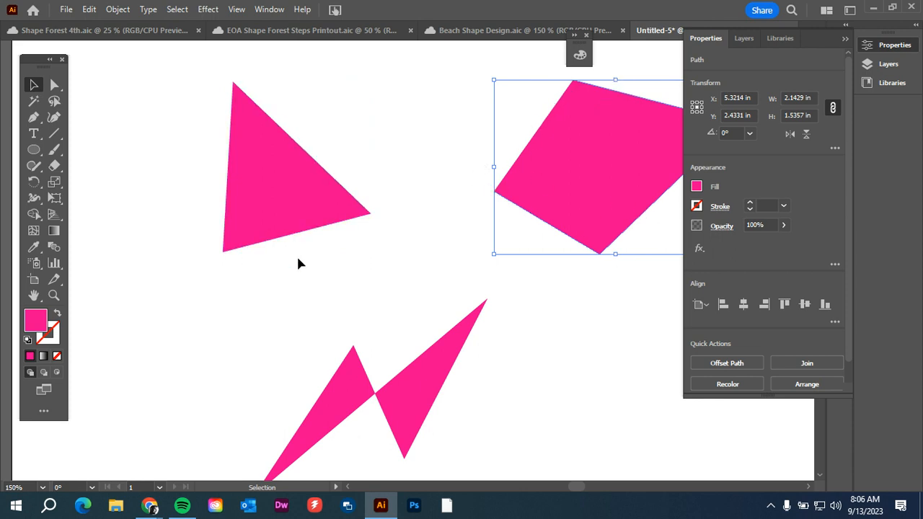
pyautogui.click(287, 304)
pyautogui.scroll(-3, 287, 304)
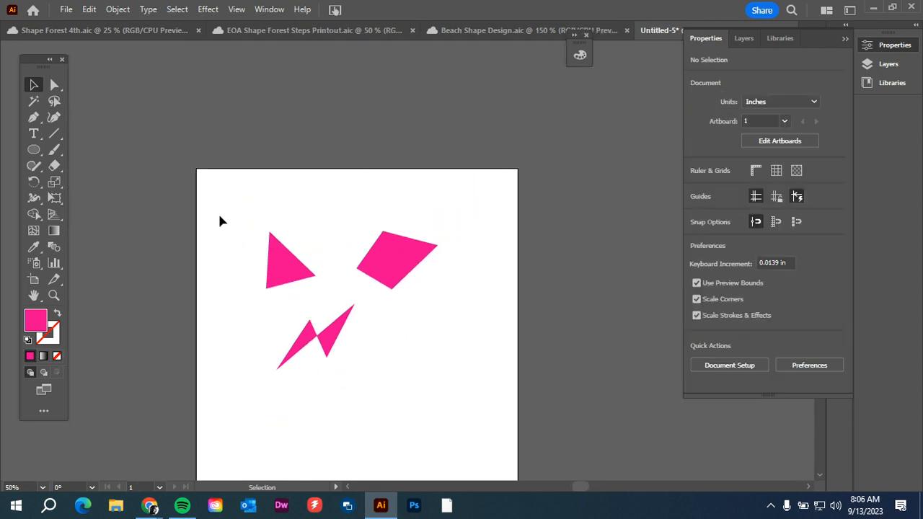
# - Move all three pink shapes together off the artboard to just above its upper edge
pyautogui.moveTo(220, 220); pyautogui.dragTo(450, 385)
pyautogui.moveTo(324, 346); pyautogui.dragTo(264, 143)
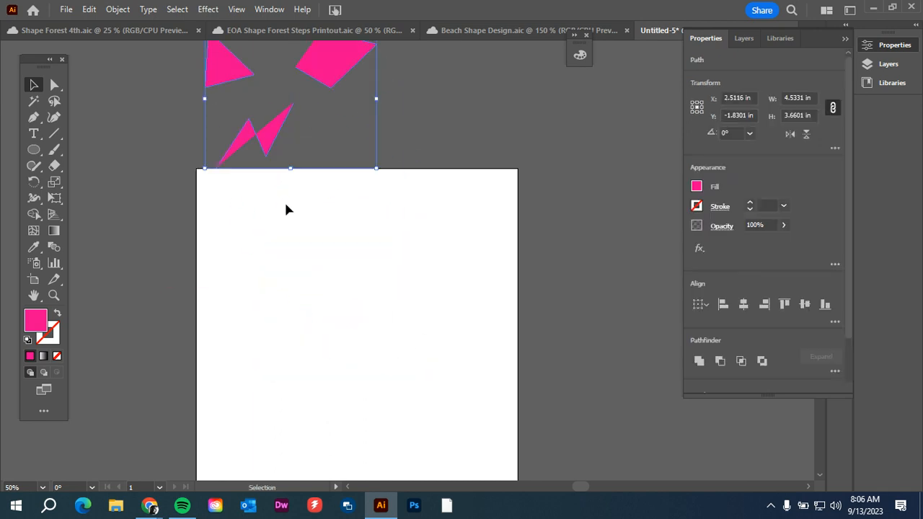
pyautogui.click(286, 209)
# - Draw the lower zigzag edge of a new pink shape on the artboard with straight Pen segments, starting about X 1.91 in, Y 2.93 in
pyautogui.click(33, 118)
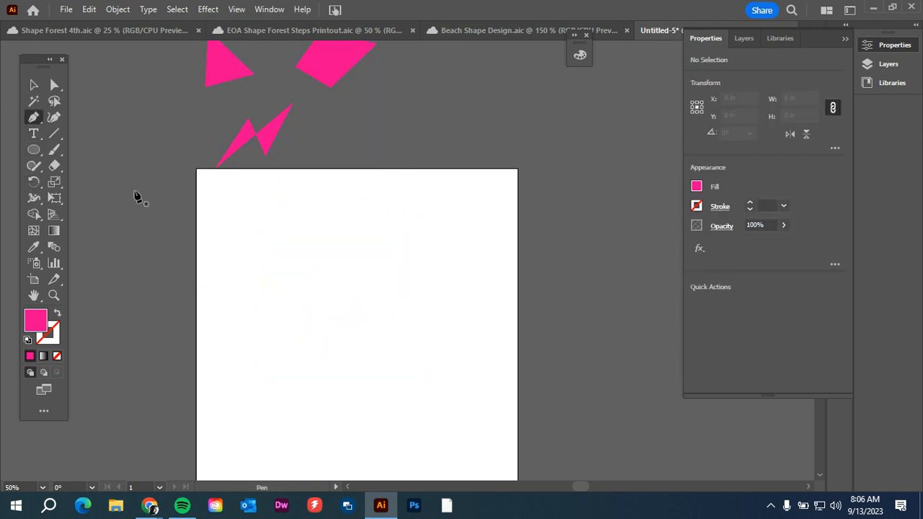
pyautogui.click(269, 280)
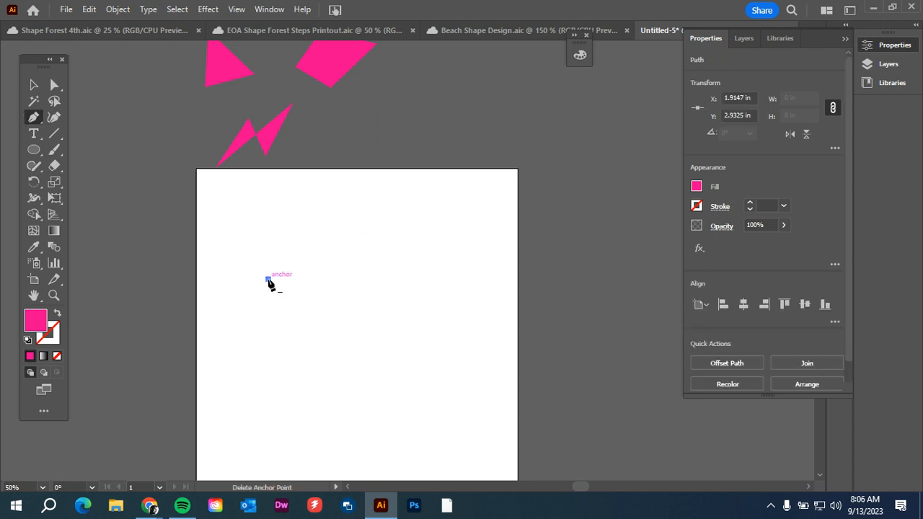
pyautogui.scroll(1, 272, 285)
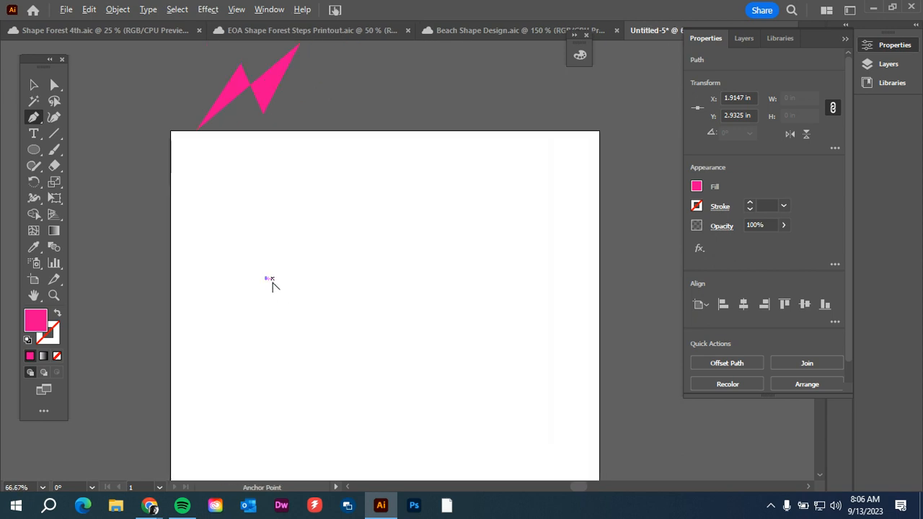
pyautogui.scroll(2, 273, 286)
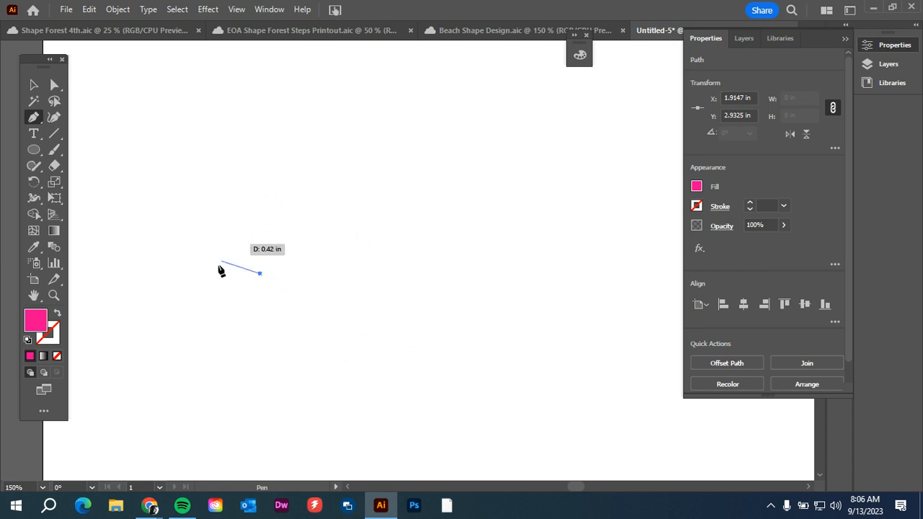
pyautogui.click(329, 322)
pyautogui.click(398, 243)
pyautogui.click(442, 319)
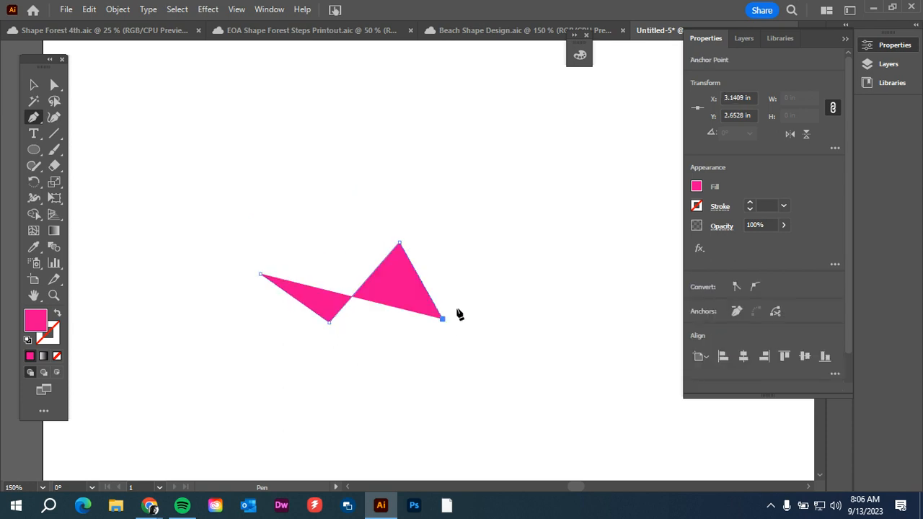
pyautogui.click(517, 236)
pyautogui.click(557, 300)
pyautogui.click(604, 215)
# - Continue the jagged outline back along the upper edge and close it at its start point, about 3.23 in wide and 1.75 in high
pyautogui.click(525, 148)
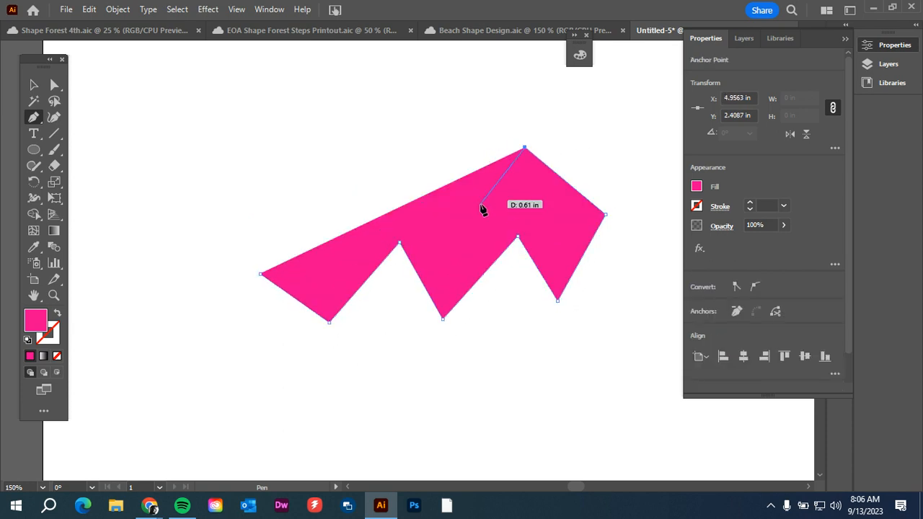
pyautogui.click(478, 224)
pyautogui.click(412, 133)
pyautogui.click(367, 202)
pyautogui.click(325, 124)
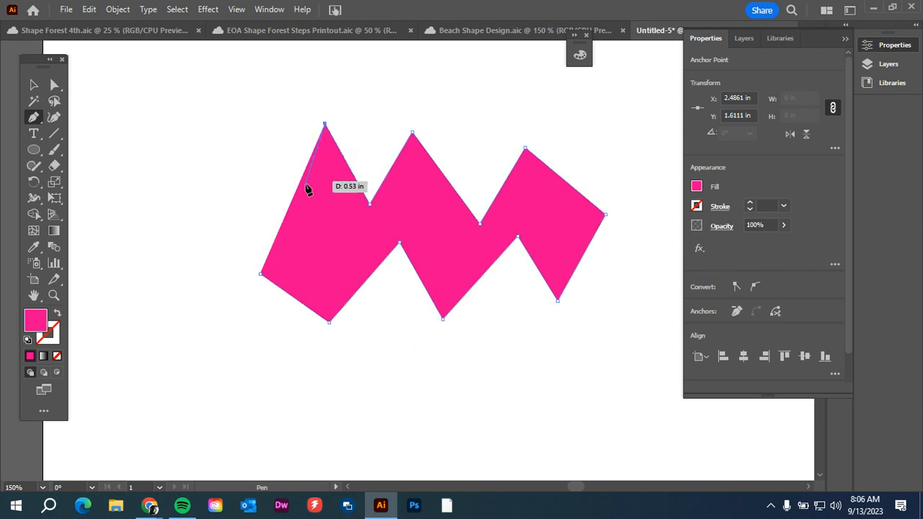
pyautogui.click(322, 207)
pyautogui.click(239, 180)
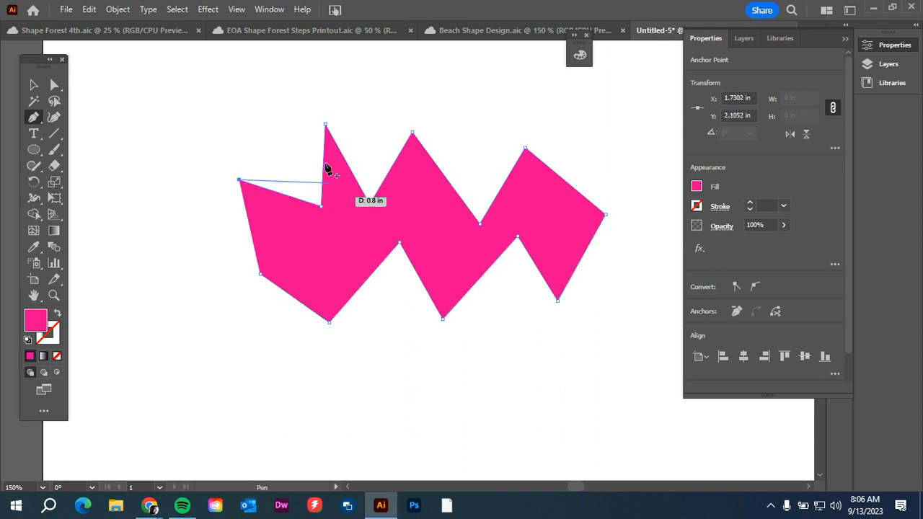
pyautogui.click(313, 256)
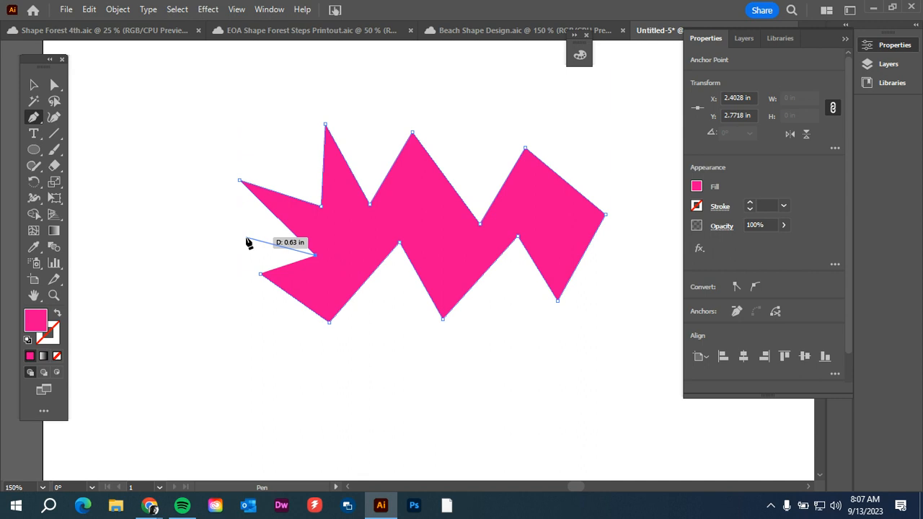
pyautogui.click(259, 275)
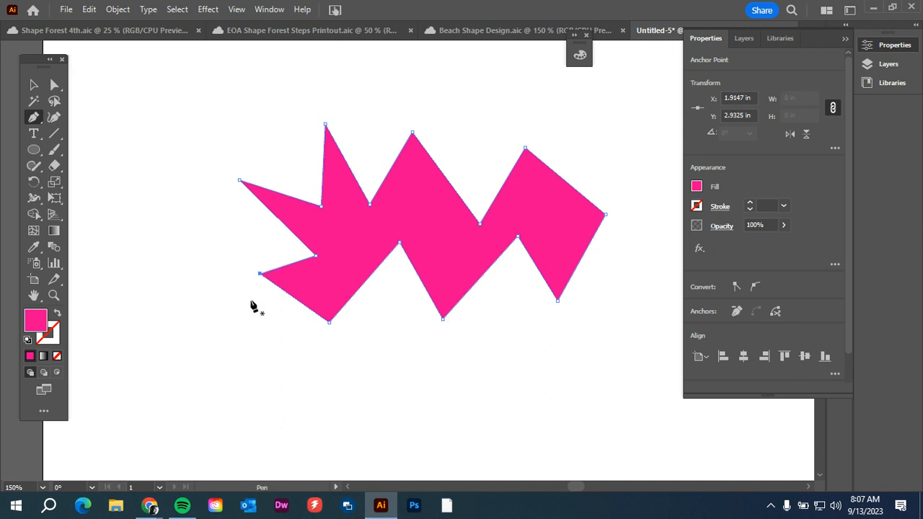
# - Move the large jagged shape and the small zigzag together off the artboard, to the left of the triangle
pyautogui.click(33, 85)
pyautogui.moveTo(350, 230); pyautogui.dragTo(260, 181)
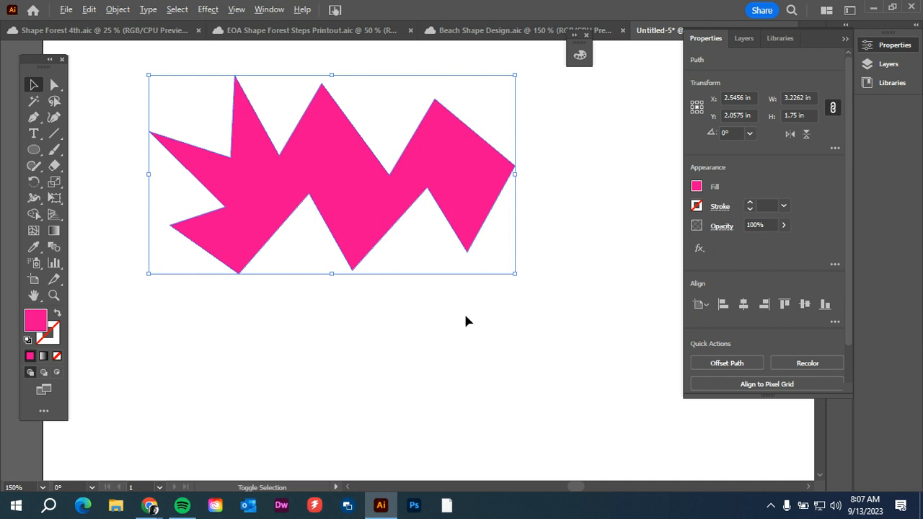
pyautogui.keyDown('alt'); pyautogui.scroll(-4, 463, 312); pyautogui.keyUp('alt')
pyautogui.moveTo(360, 202); pyautogui.dragTo(511, 354)
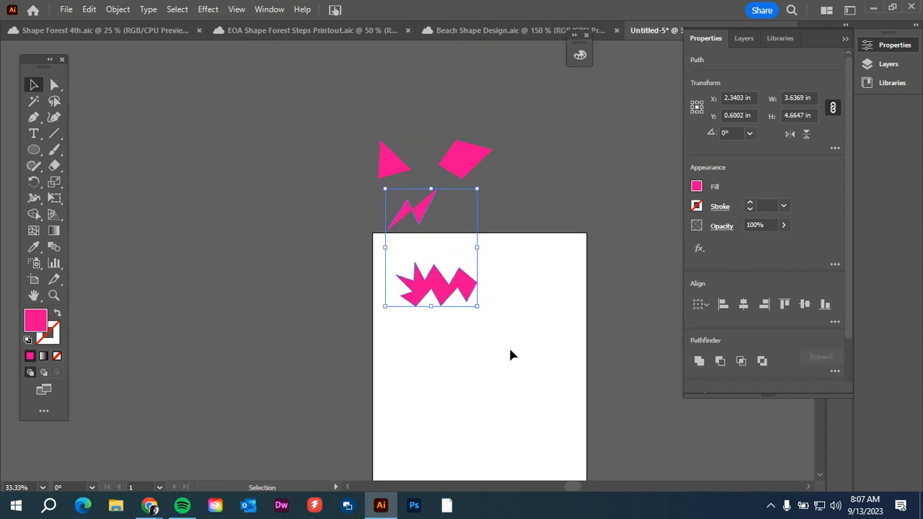
pyautogui.moveTo(445, 296); pyautogui.dragTo(354, 204)
pyautogui.click(432, 262)
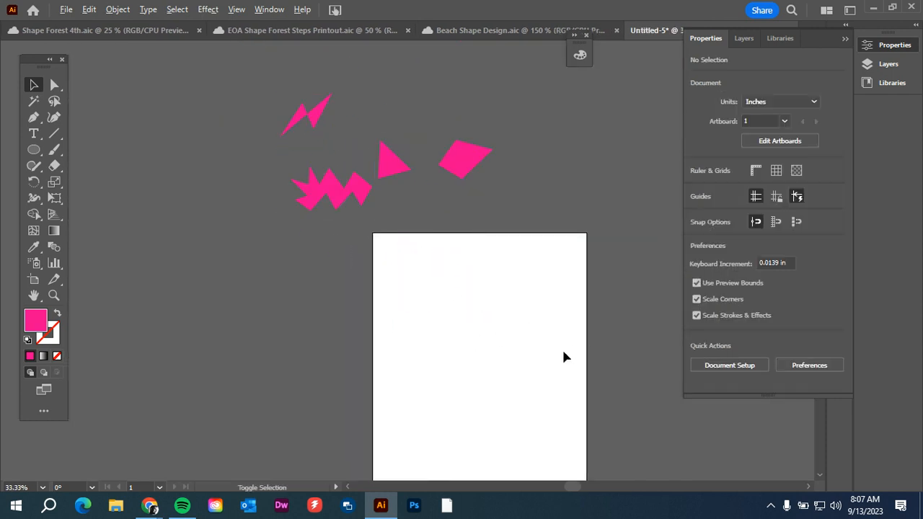
# - Draw a wavy Pen path of smooth curves across the artboard, starting about X 1.77 in, Y 3.25 in and alternating between crests and troughs
pyautogui.keyDown('alt'); pyautogui.scroll(1, 563, 355); pyautogui.keyUp('alt')
pyautogui.moveTo(521, 387); pyautogui.dragTo(379, 235)
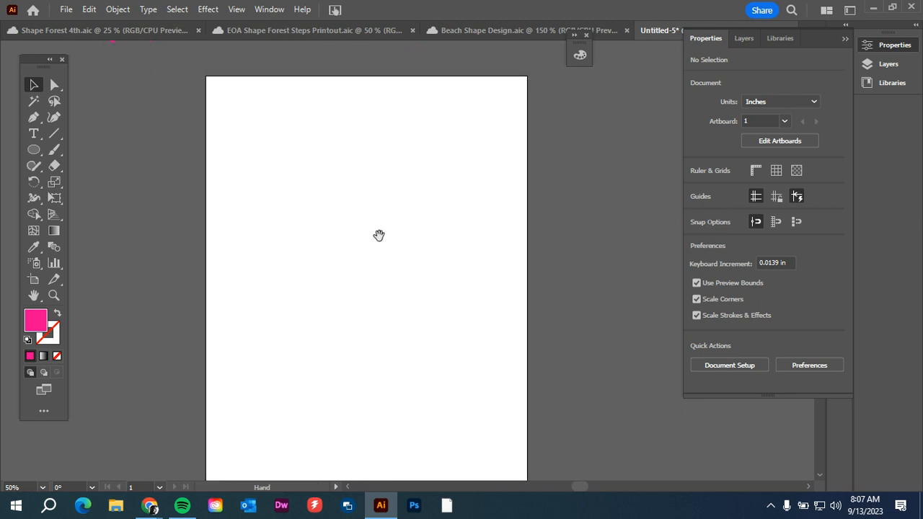
pyautogui.click(272, 199)
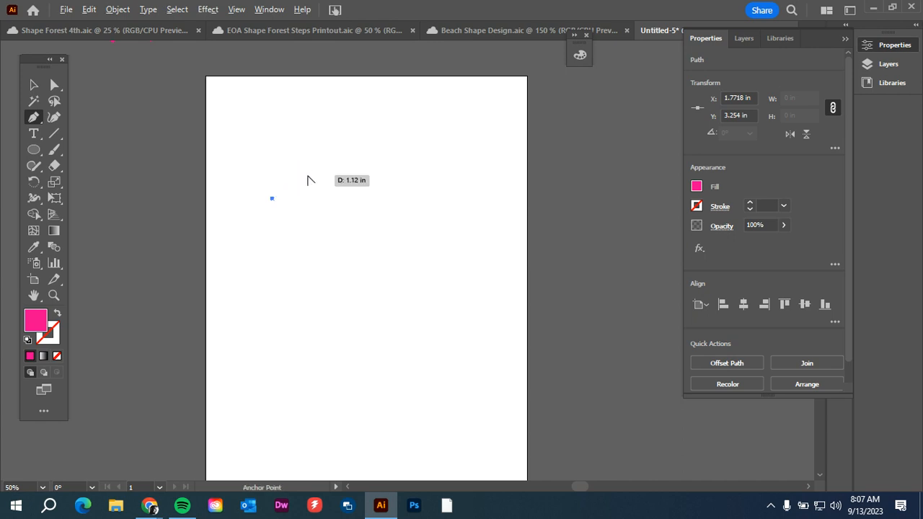
pyautogui.scroll(2, 307, 179)
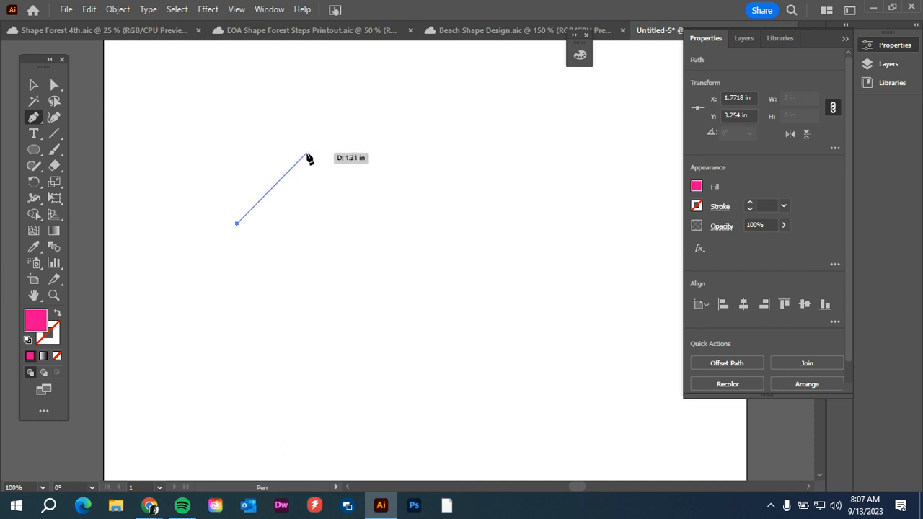
pyautogui.moveTo(307, 153); pyautogui.dragTo(373, 156)
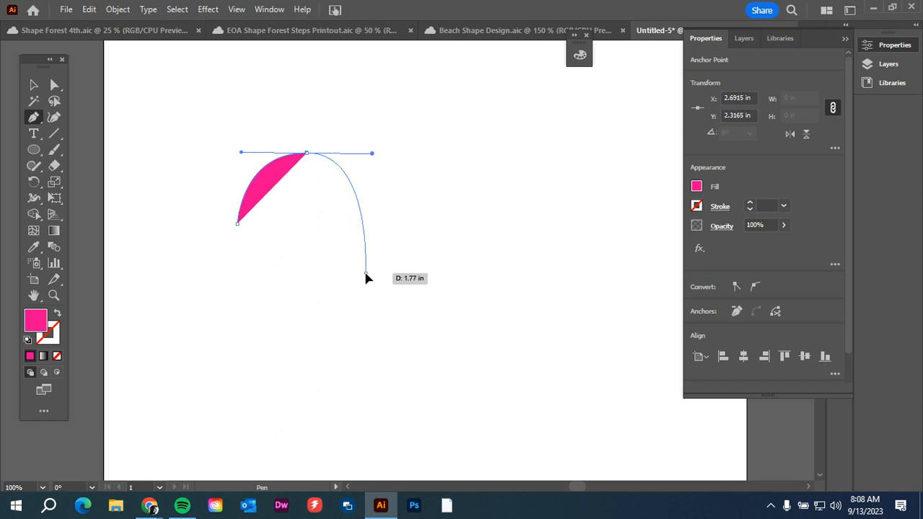
pyautogui.moveTo(365, 275); pyautogui.dragTo(455, 284)
pyautogui.moveTo(445, 168); pyautogui.dragTo(538, 149)
pyautogui.moveTo(477, 240); pyautogui.dragTo(580, 248)
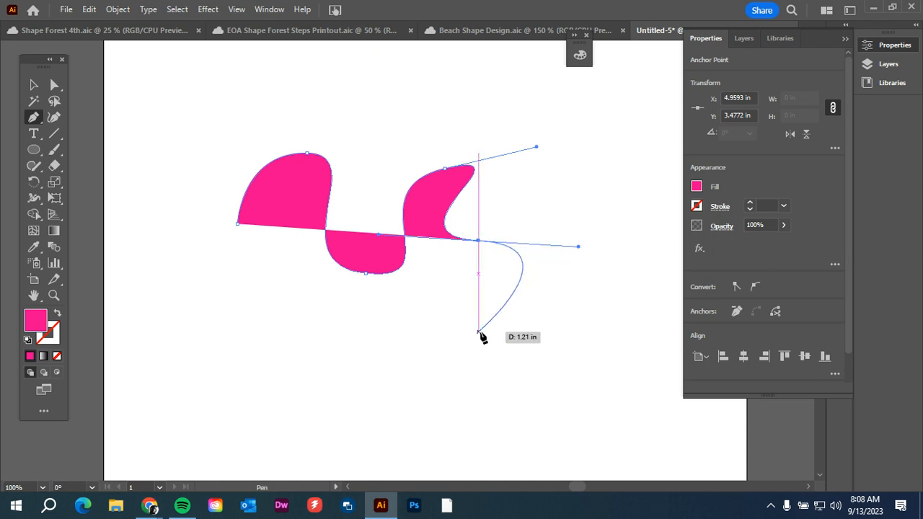
# - Curve the path around its right end to a sharp tip, then back leftwards along the underside with pointed notches
pyautogui.moveTo(469, 329); pyautogui.dragTo(388, 322)
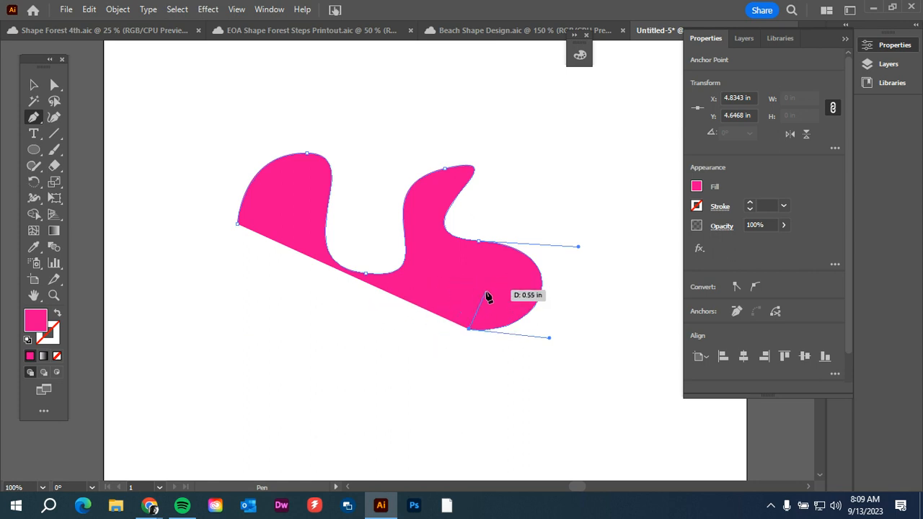
pyautogui.moveTo(520, 289); pyautogui.dragTo(523, 260)
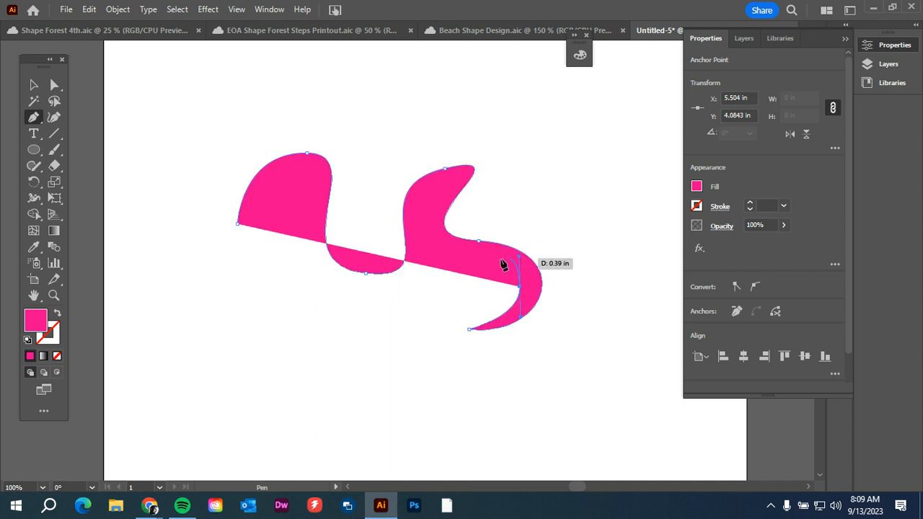
pyautogui.moveTo(447, 273); pyautogui.dragTo(431, 285)
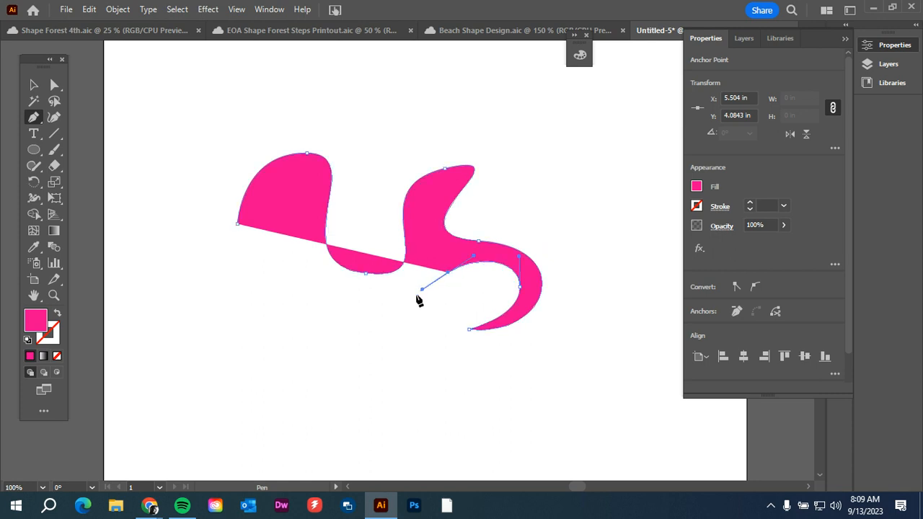
pyautogui.moveTo(376, 318); pyautogui.dragTo(327, 309)
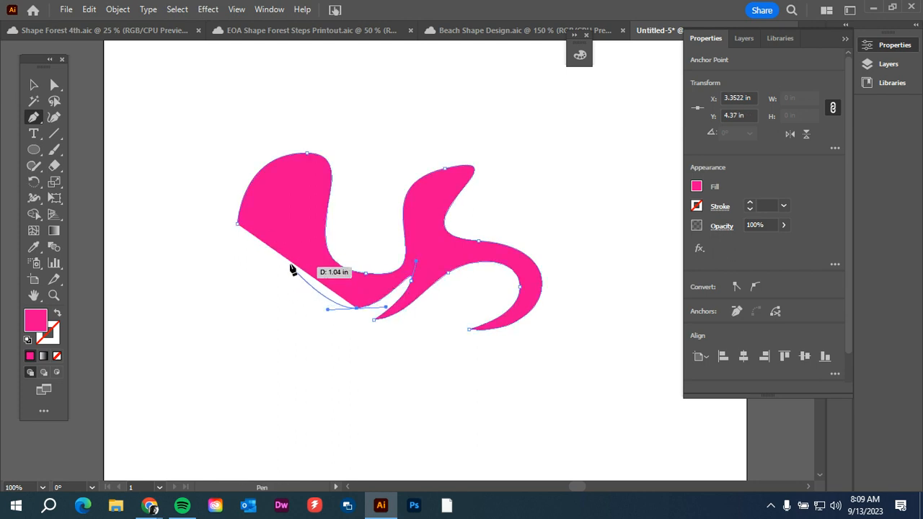
pyautogui.moveTo(290, 268); pyautogui.dragTo(341, 289)
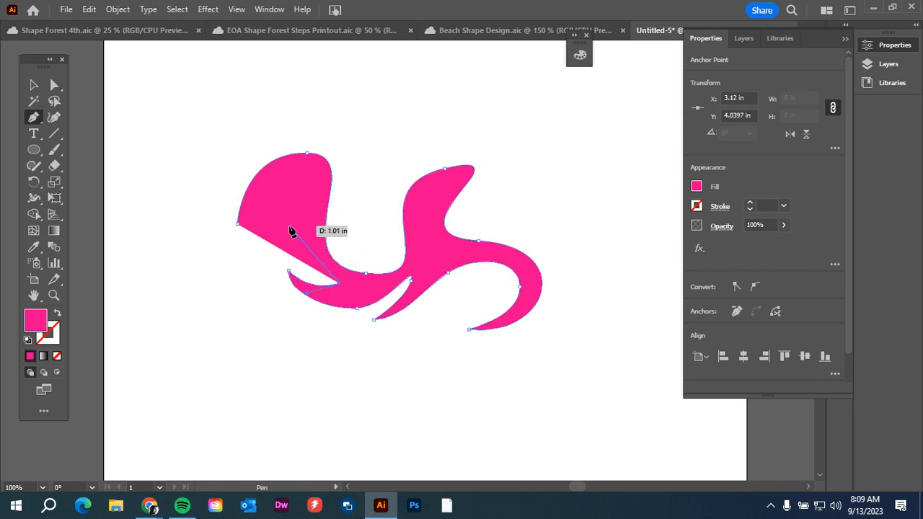
# - Curve the path up under the left lobe, bend the last anchor's outgoing handle down-left, and close the path at its start point
pyautogui.moveTo(289, 227)
pyautogui.mouseDown()
pyautogui.moveTo(298, 185)
pyautogui.moveTo(212, 247)
pyautogui.moveTo(217, 257)
pyautogui.moveTo(291, 231)
pyautogui.mouseUp()
pyautogui.moveTo(296, 183); pyautogui.dragTo(228, 217)
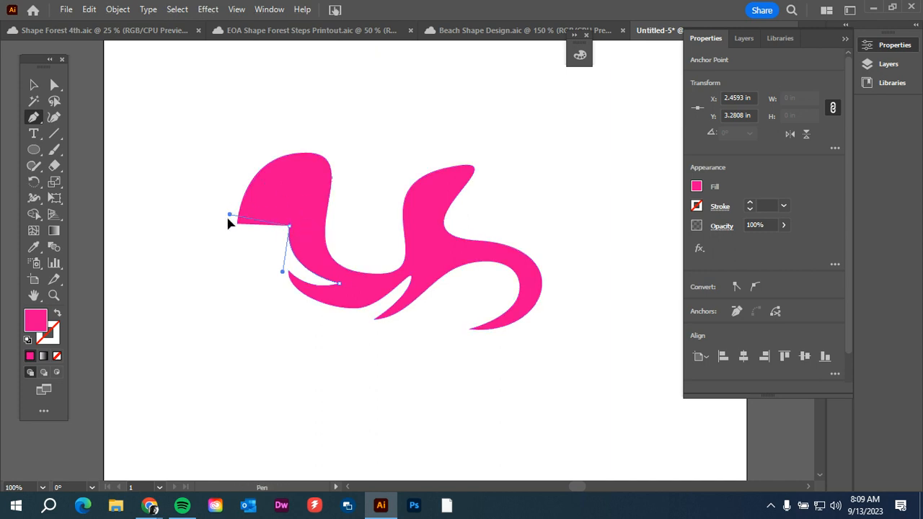
pyautogui.moveTo(229, 270); pyautogui.dragTo(240, 295)
pyautogui.moveTo(301, 185)
pyautogui.mouseDown()
pyautogui.moveTo(285, 274)
pyautogui.moveTo(292, 230)
pyautogui.moveTo(289, 241)
pyautogui.moveTo(320, 195)
pyautogui.moveTo(308, 199)
pyautogui.moveTo(299, 185)
pyautogui.moveTo(301, 199)
pyautogui.moveTo(302, 184)
pyautogui.mouseUp()
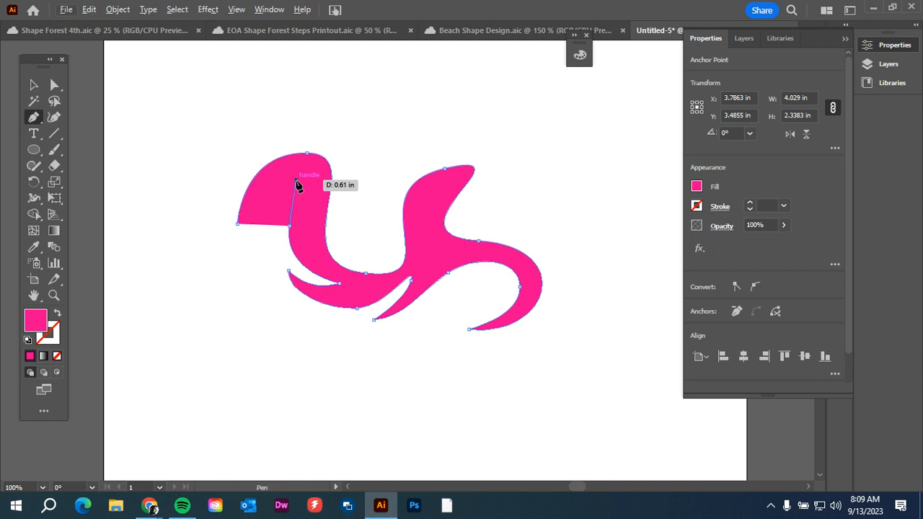
pyautogui.moveTo(294, 184); pyautogui.dragTo(263, 239)
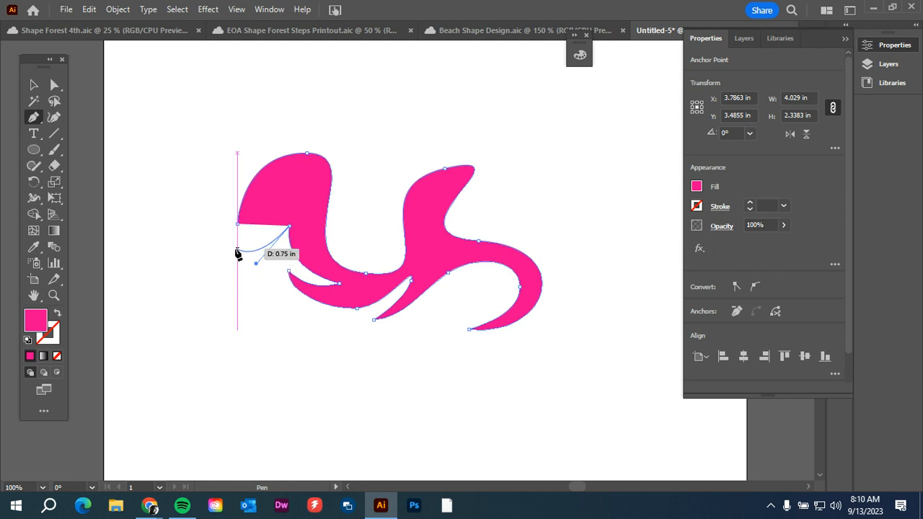
pyautogui.moveTo(237, 224); pyautogui.dragTo(241, 202)
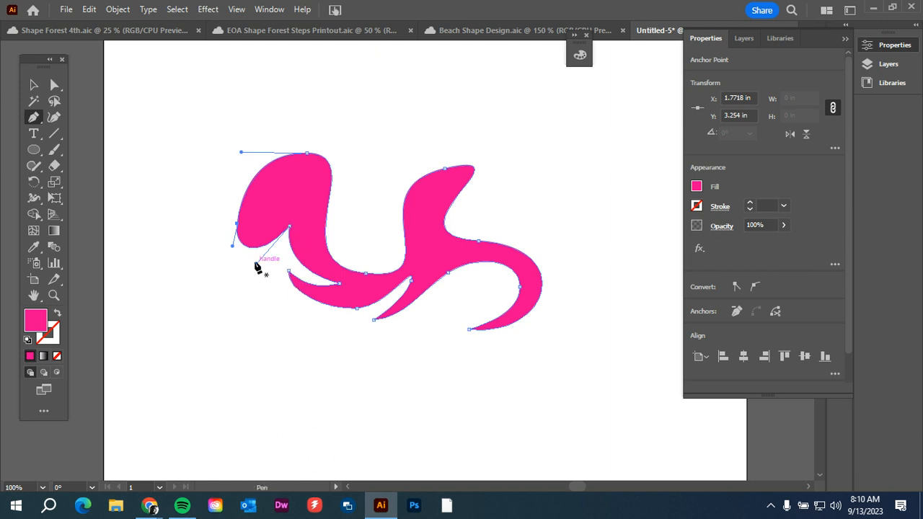
# - Move the finished curvy shape up and left over the artboard's upper-left corner and deselect it
pyautogui.click(34, 85)
pyautogui.click(160, 122)
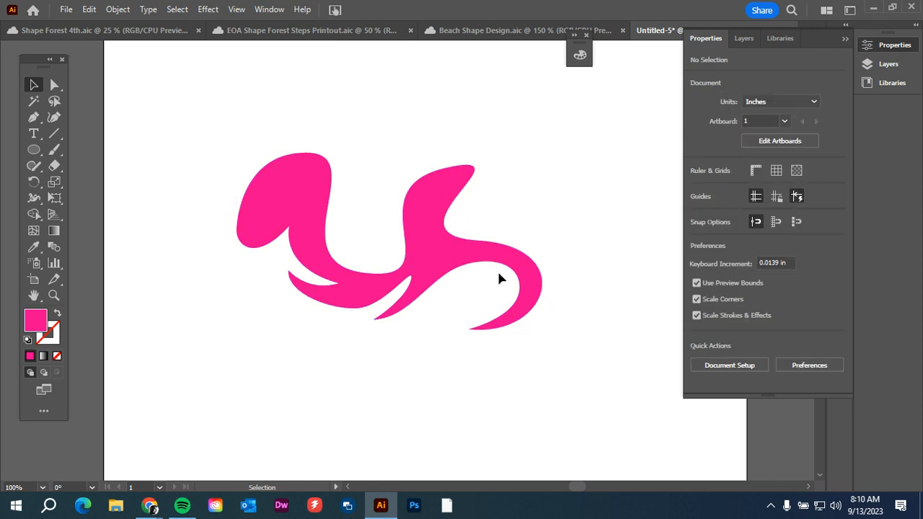
pyautogui.moveTo(480, 256); pyautogui.dragTo(321, 54)
pyautogui.click(453, 176)
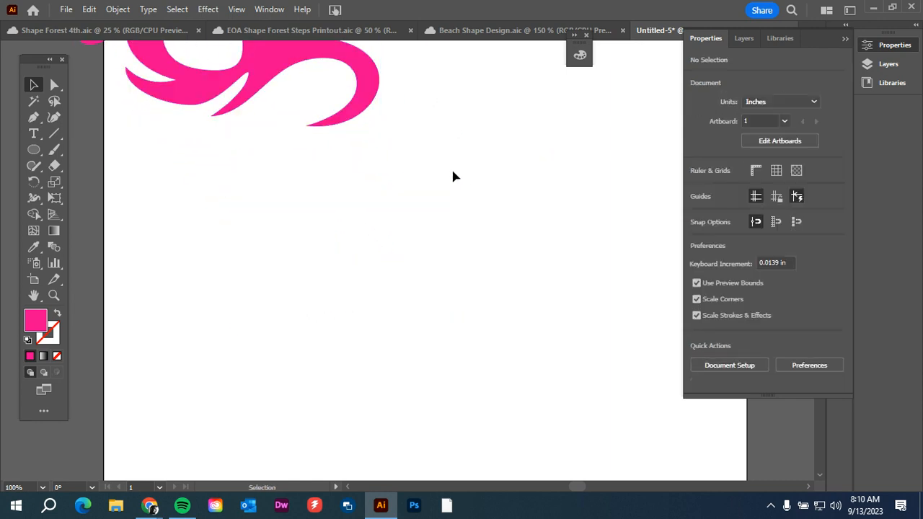
# - Start a Pen path at about X 2.14 in, Y 4.16 in, curve it up to X 2.75 in, Y 3.29 in, and add a straight segment down to Y 3.72 in
pyautogui.click(33, 117)
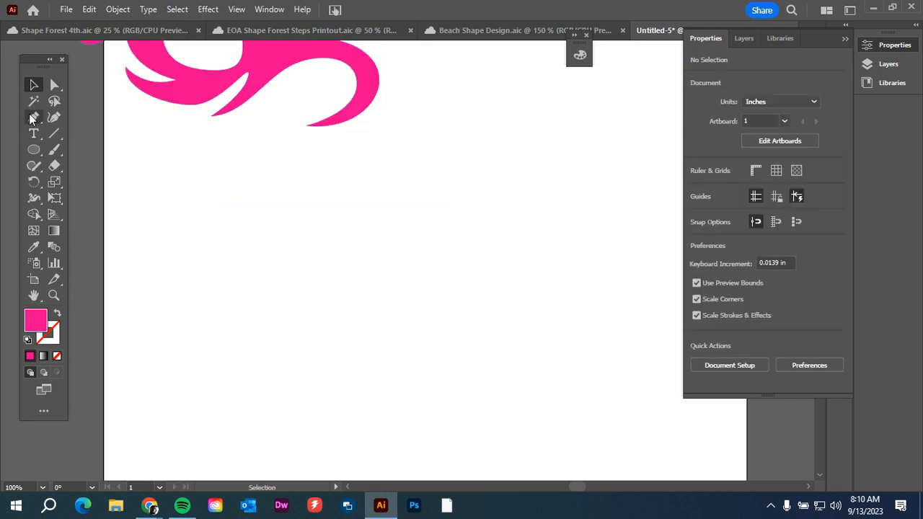
pyautogui.click(265, 291)
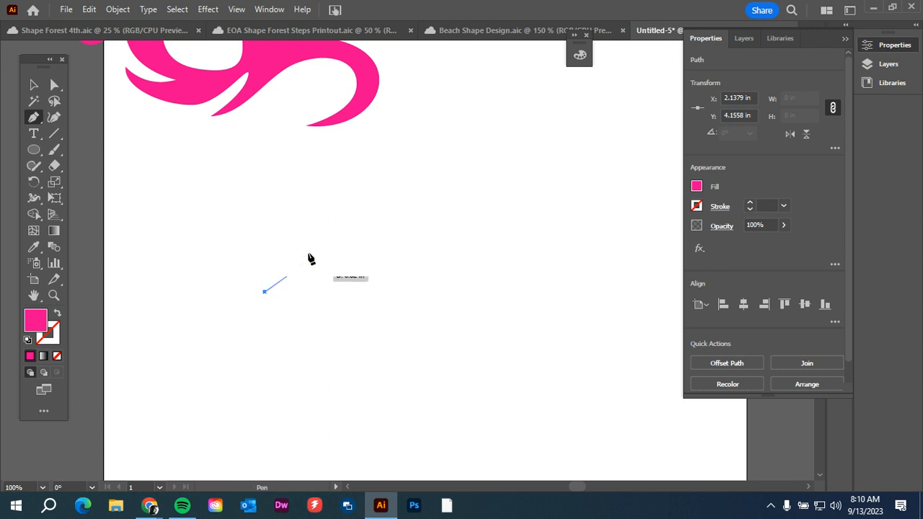
pyautogui.moveTo(311, 226); pyautogui.dragTo(374, 233)
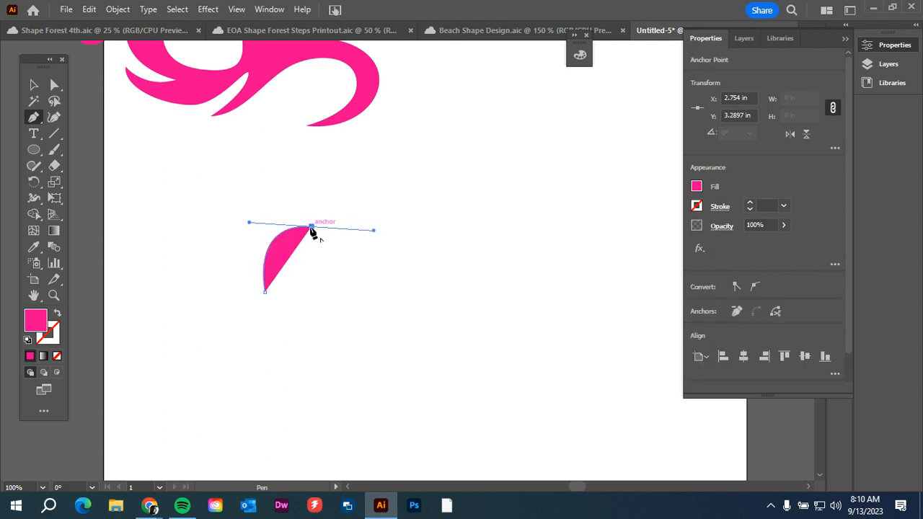
pyautogui.moveTo(312, 227); pyautogui.dragTo(312, 261)
pyautogui.click(311, 258)
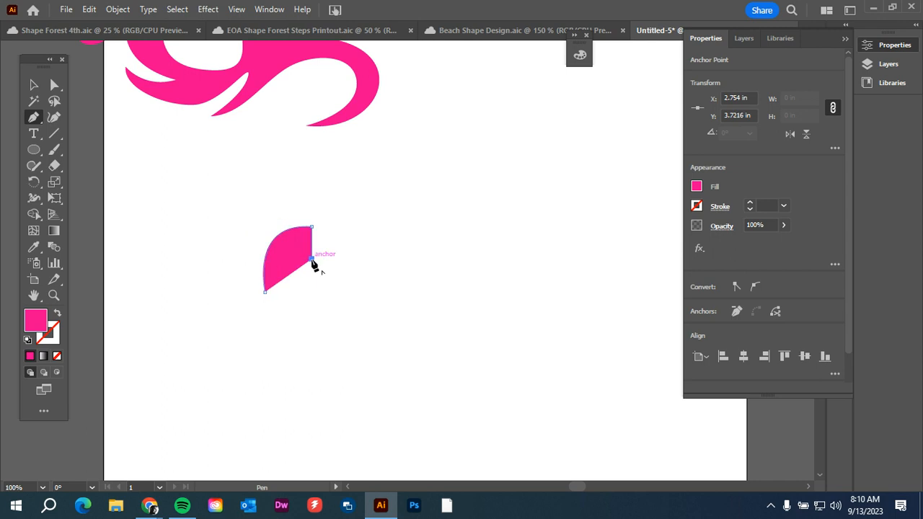
# - Arch the path to a corner at about X 3.83 in, Y 3.72 in, curve back to X 3.16 in, and end it at X 3.53 in, Y 4.16 in
pyautogui.moveTo(392, 259); pyautogui.dragTo(408, 324)
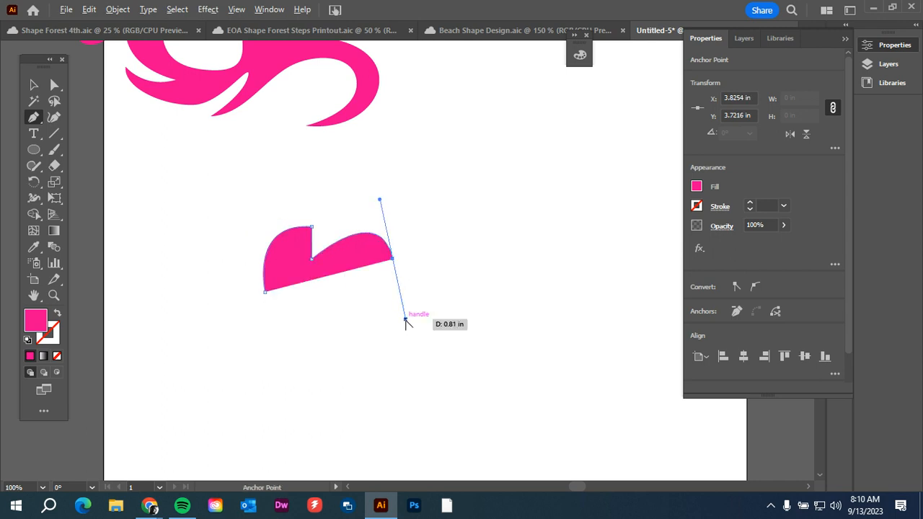
pyautogui.moveTo(406, 322); pyautogui.dragTo(452, 273)
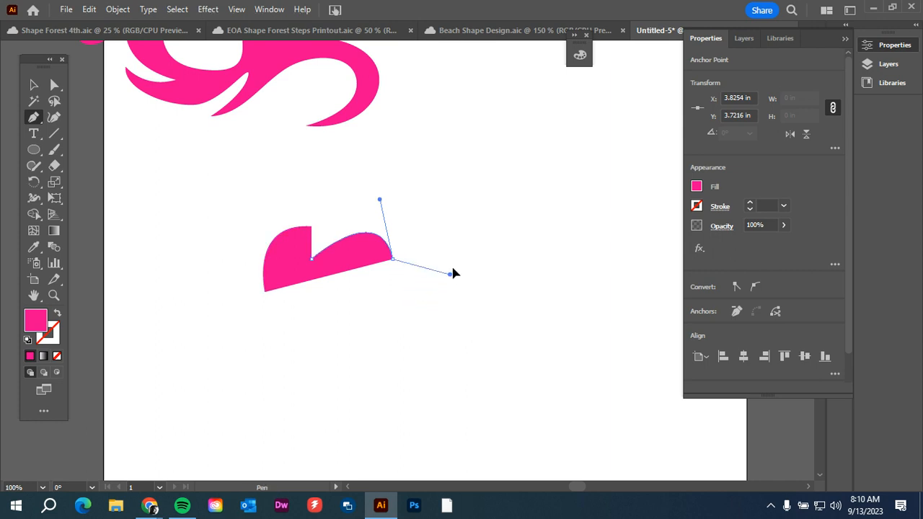
pyautogui.click(393, 258)
pyautogui.moveTo(344, 264); pyautogui.dragTo(316, 281)
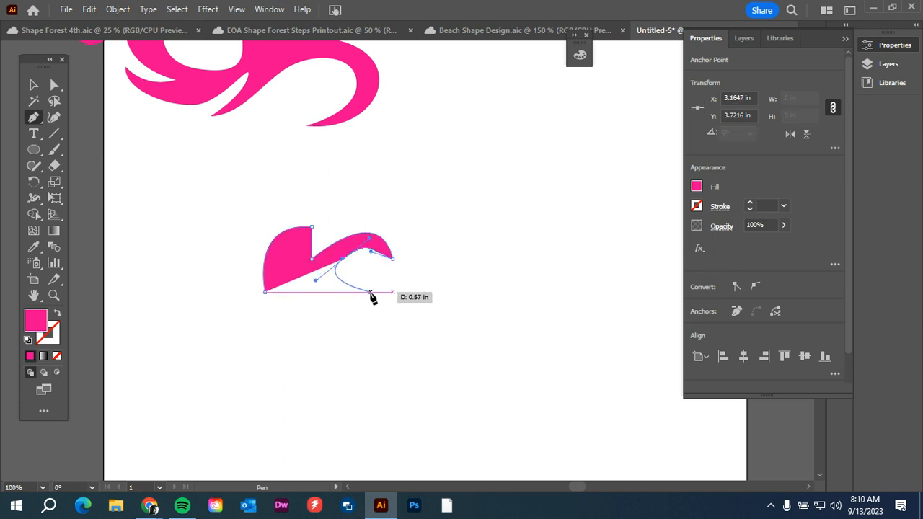
pyautogui.moveTo(369, 292); pyautogui.dragTo(407, 323)
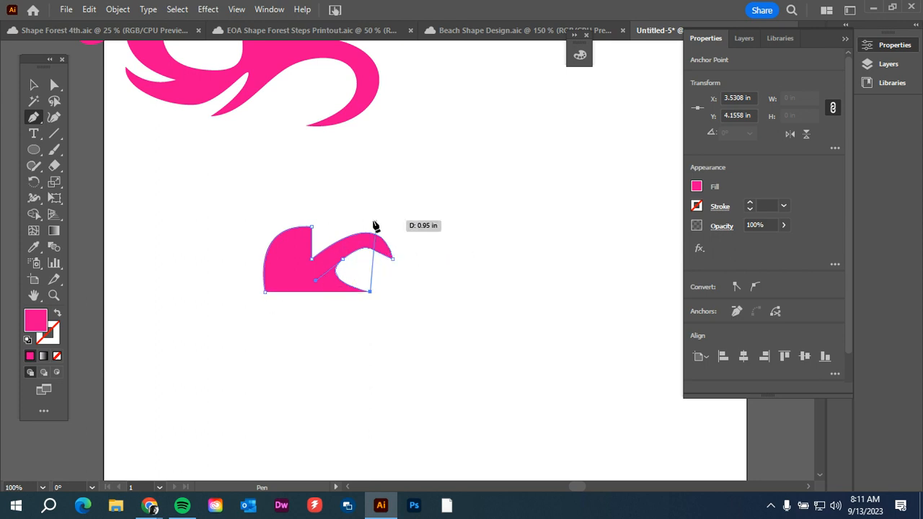
# - Swap the open path's fill and stroke to leave a pink outline, and move it up and slightly left beneath the pink curvy shape
pyautogui.click(58, 316)
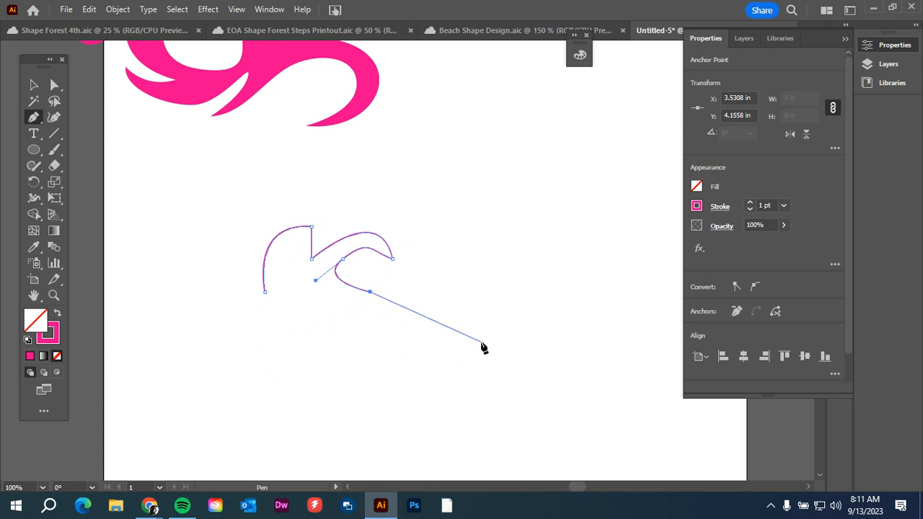
pyautogui.press('Escape')
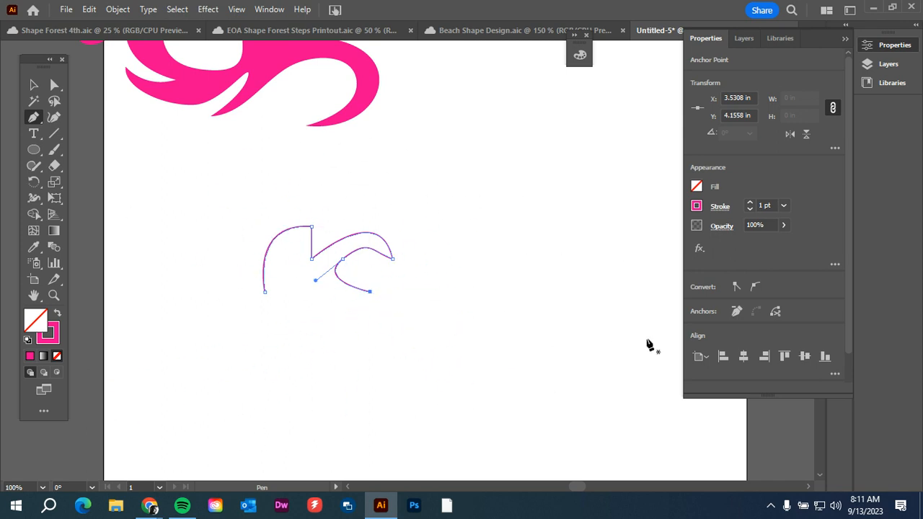
pyautogui.click(33, 85)
pyautogui.click(302, 236)
pyautogui.moveTo(355, 238); pyautogui.dragTo(334, 178)
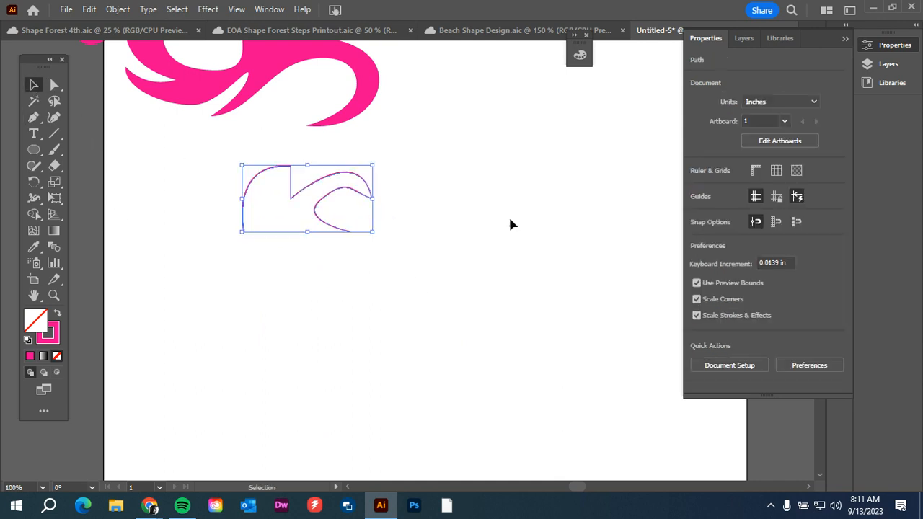
pyautogui.click(532, 236)
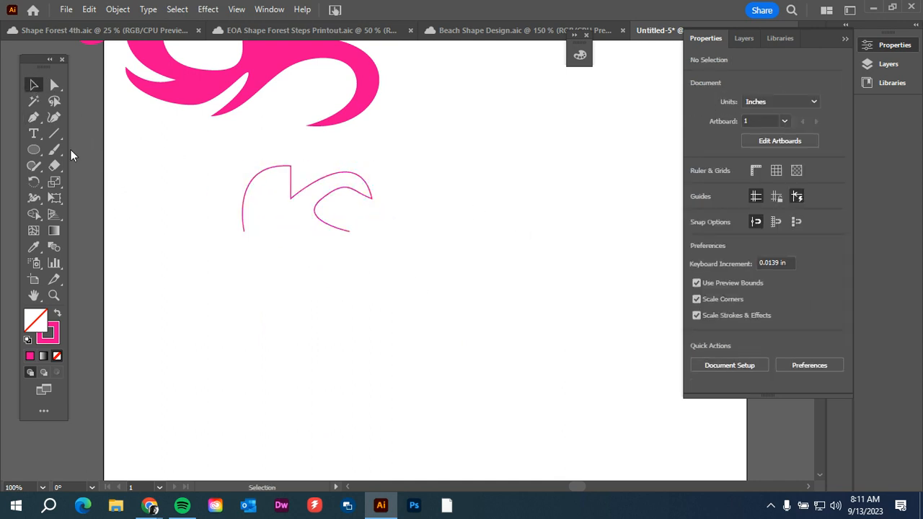
# - Draw a two-scallop Pen path along Y 4.17 in, with anchors at about X 3.16, 3.89 and 4.66 in and a sharp corner at the middle anchor
pyautogui.click(35, 119)
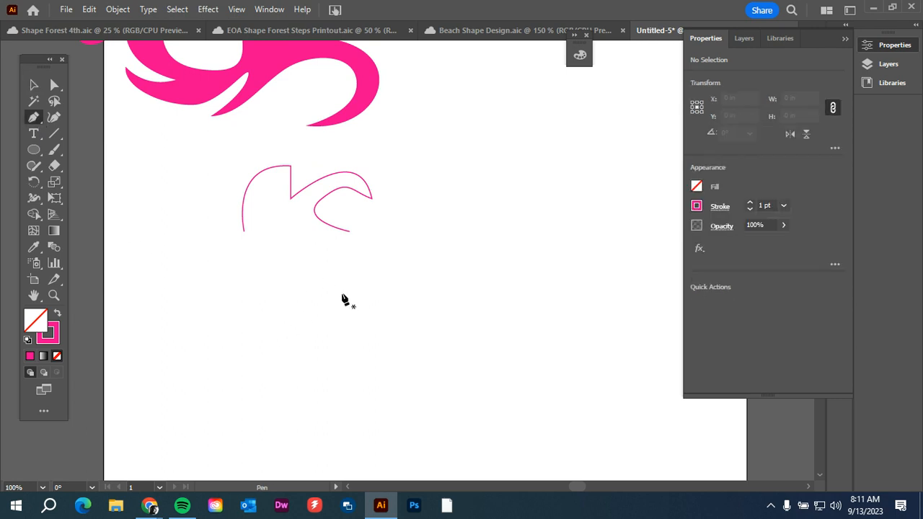
pyautogui.moveTo(341, 294); pyautogui.dragTo(350, 324)
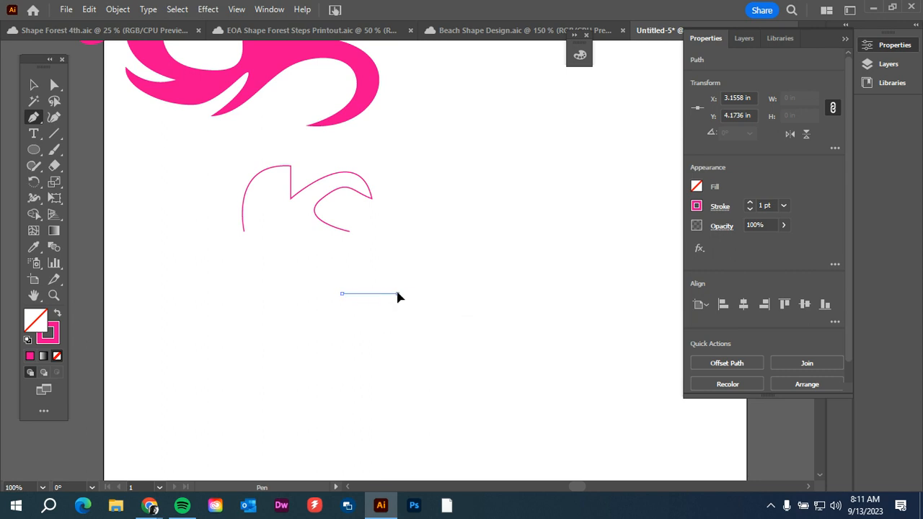
pyautogui.moveTo(397, 294)
pyautogui.mouseDown()
pyautogui.moveTo(435, 249)
pyautogui.moveTo(423, 247)
pyautogui.mouseUp()
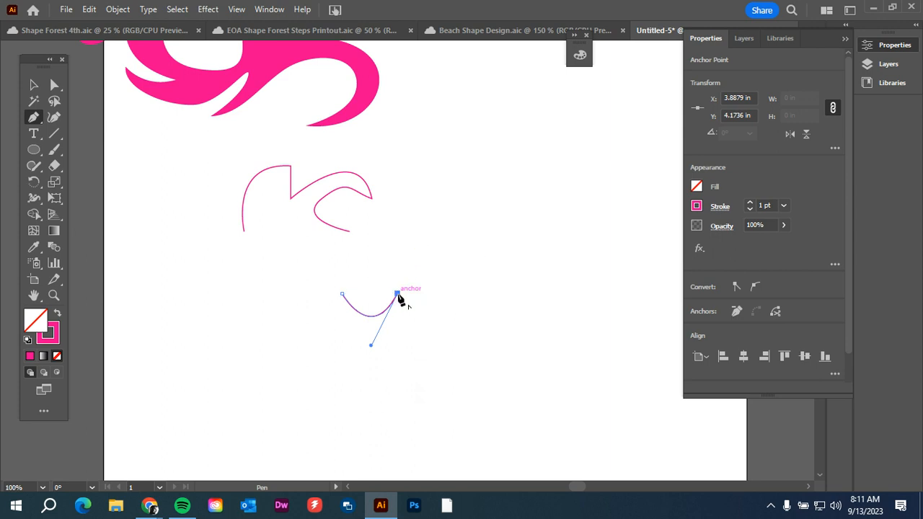
pyautogui.moveTo(397, 294); pyautogui.dragTo(495, 247)
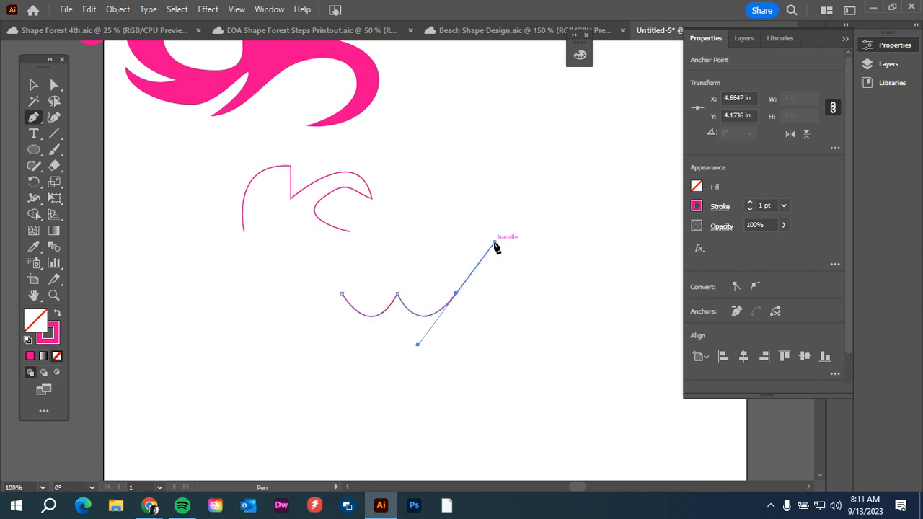
# - End the two-scallop path, move it up against the right tip of the first outline, and deselect it
pyautogui.click(41, 91)
pyautogui.click(212, 247)
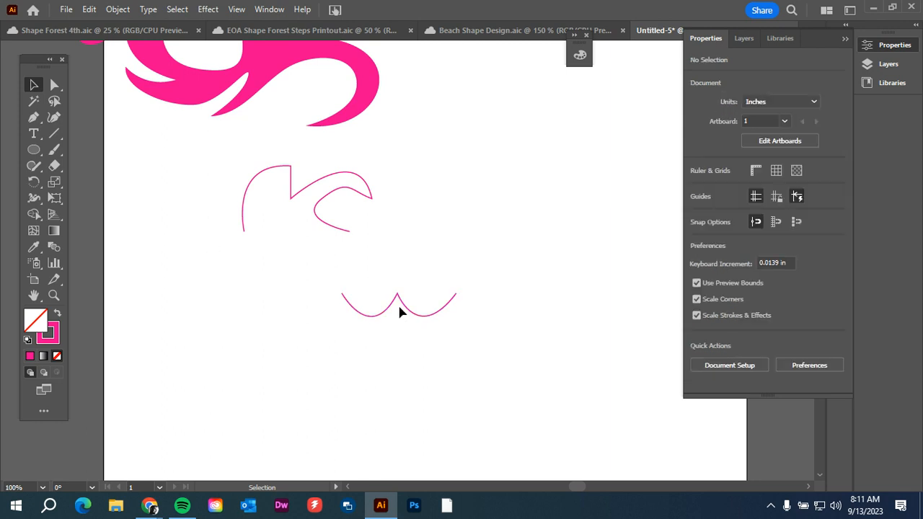
pyautogui.moveTo(411, 308); pyautogui.dragTo(437, 210)
pyautogui.click(464, 368)
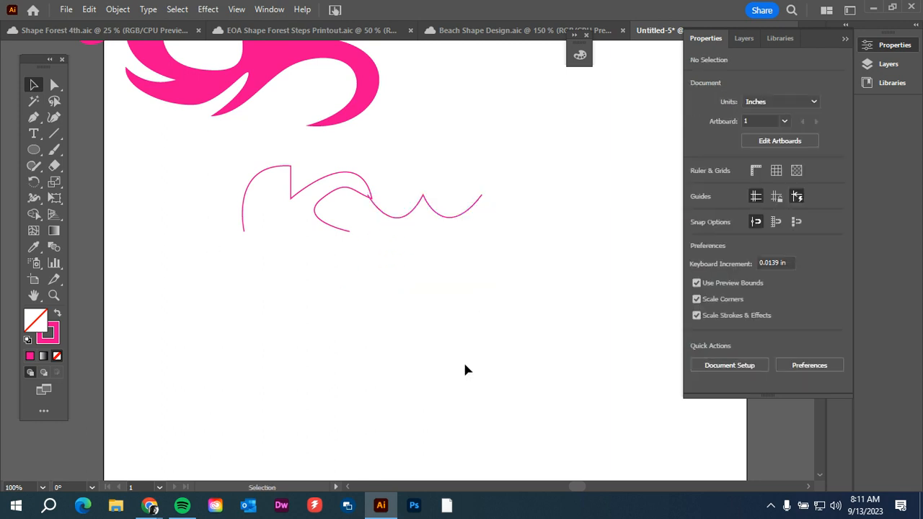
# - Draw another two-scallop path along Y 4.5 in from about X 2.78 to 3.93 in, breaking the middle anchor's handle into a corner, and deselect it
pyautogui.click(32, 118)
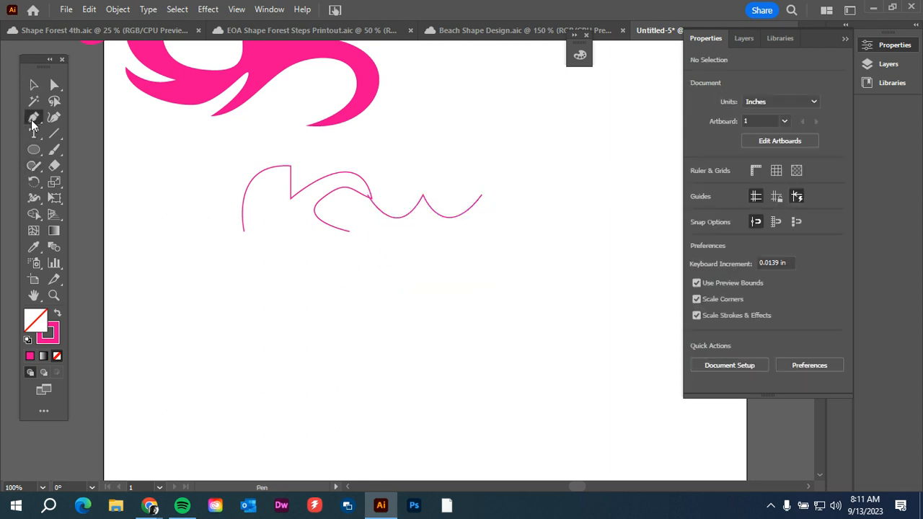
pyautogui.click(313, 317)
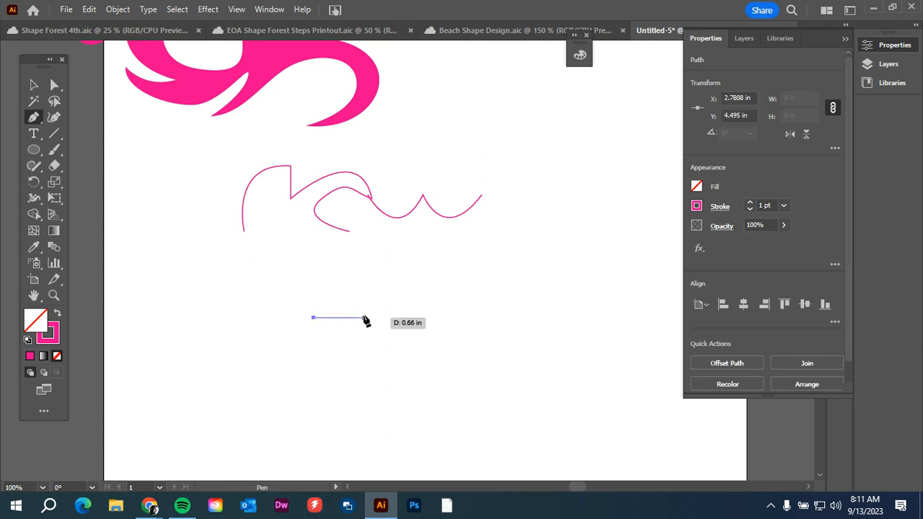
pyautogui.moveTo(364, 318)
pyautogui.mouseDown()
pyautogui.moveTo(396, 274)
pyautogui.moveTo(389, 266)
pyautogui.moveTo(383, 325)
pyautogui.moveTo(372, 338)
pyautogui.mouseUp()
pyautogui.press('alt')
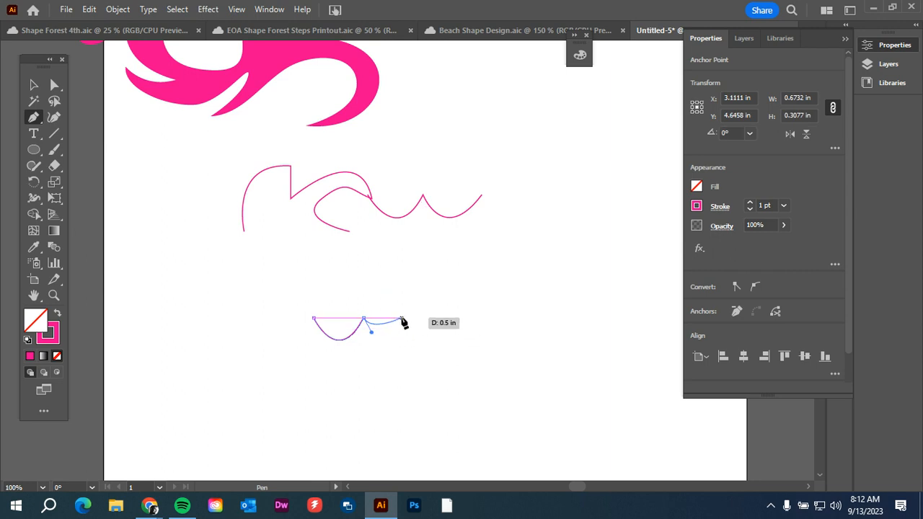
pyautogui.moveTo(400, 319); pyautogui.dragTo(424, 291)
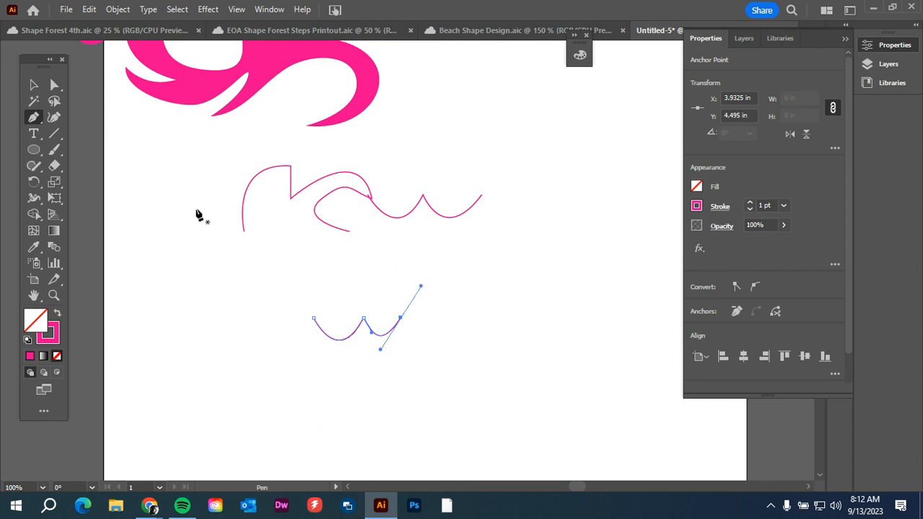
pyautogui.click(41, 86)
pyautogui.click(148, 187)
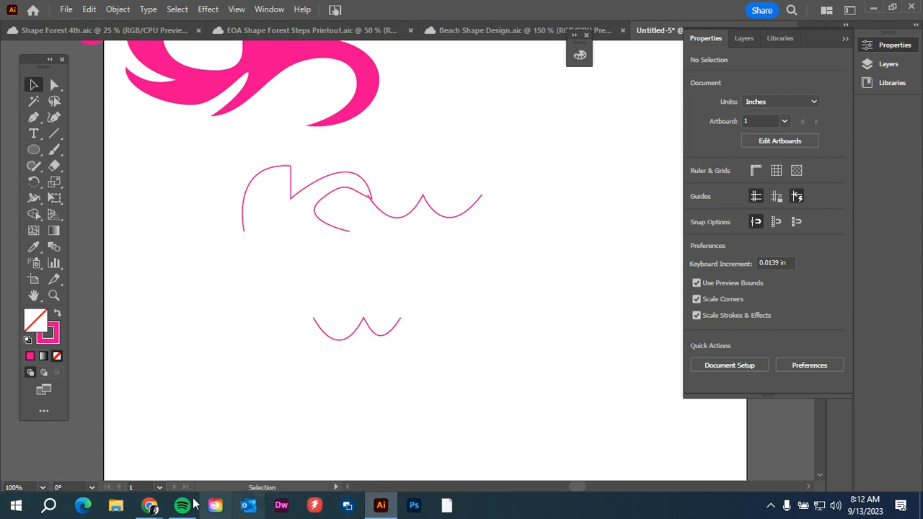
pyautogui.moveTo(150, 508)
pyautogui.click(221, 462)
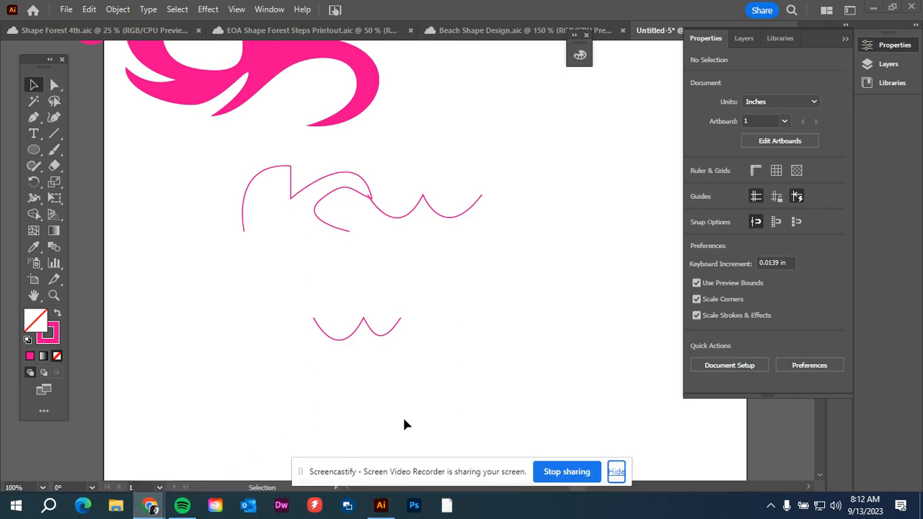